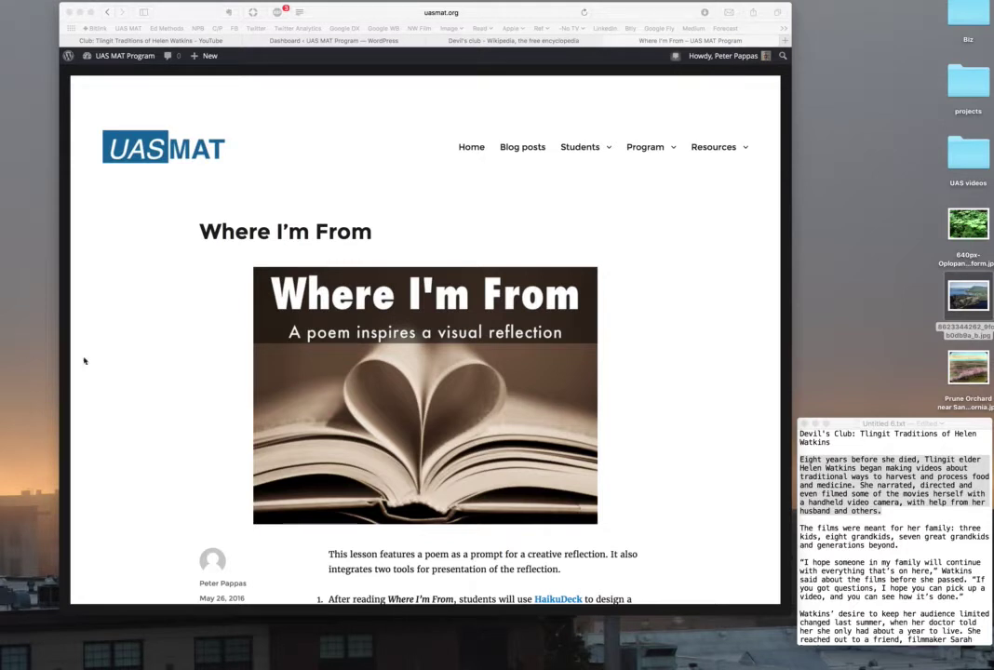
Read through the 'Where I'm From' post, then go to the UAS MAT site's Home page
scroll(131, 360, down, 3)
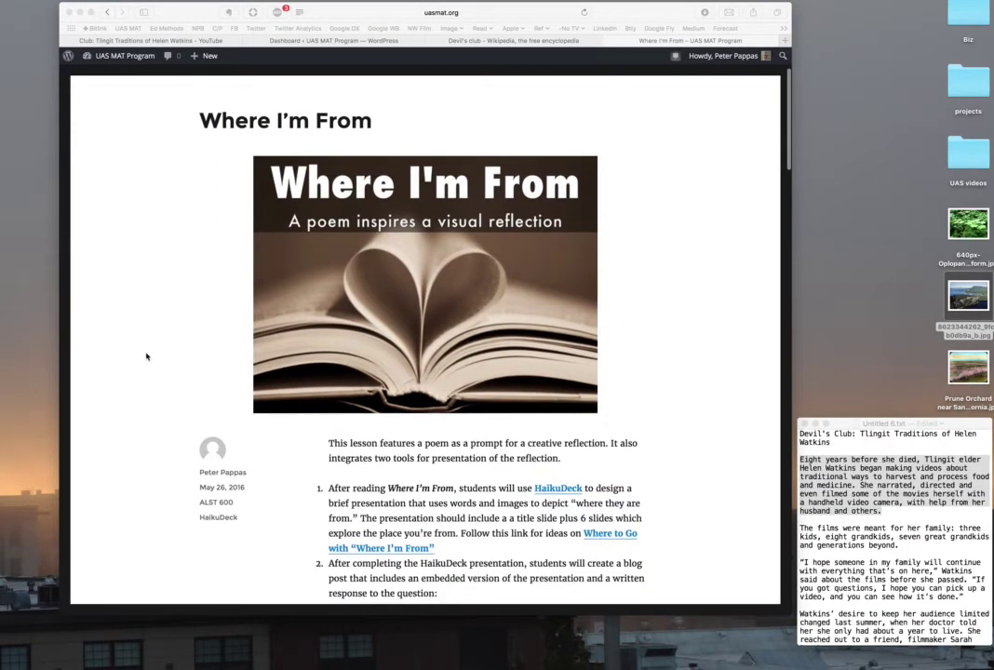
scroll(158, 358, down, 1)
scroll(158, 357, down, 1)
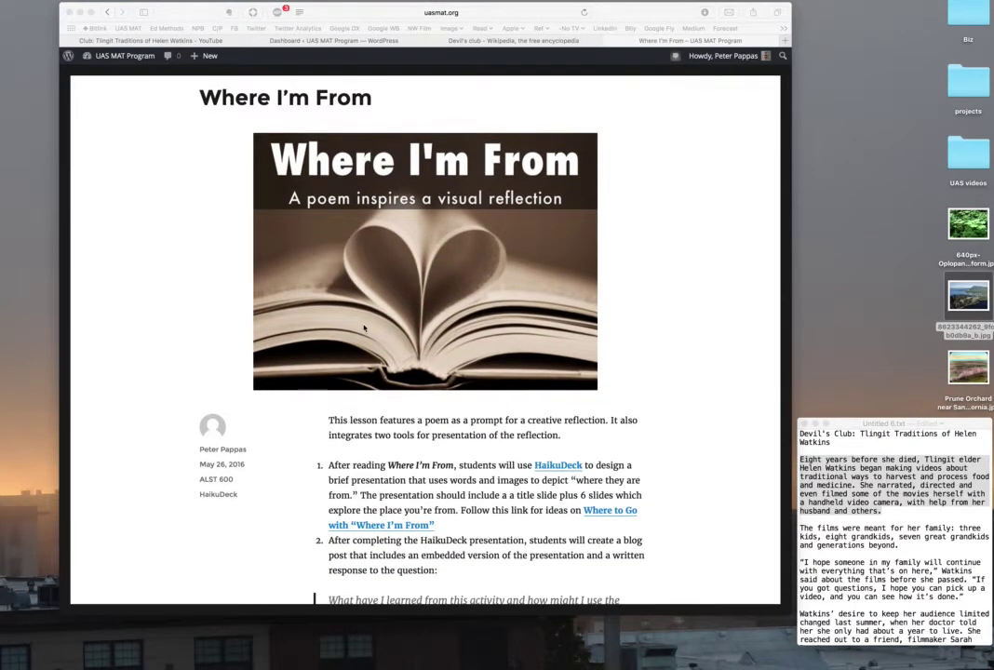
scroll(364, 328, down, 5)
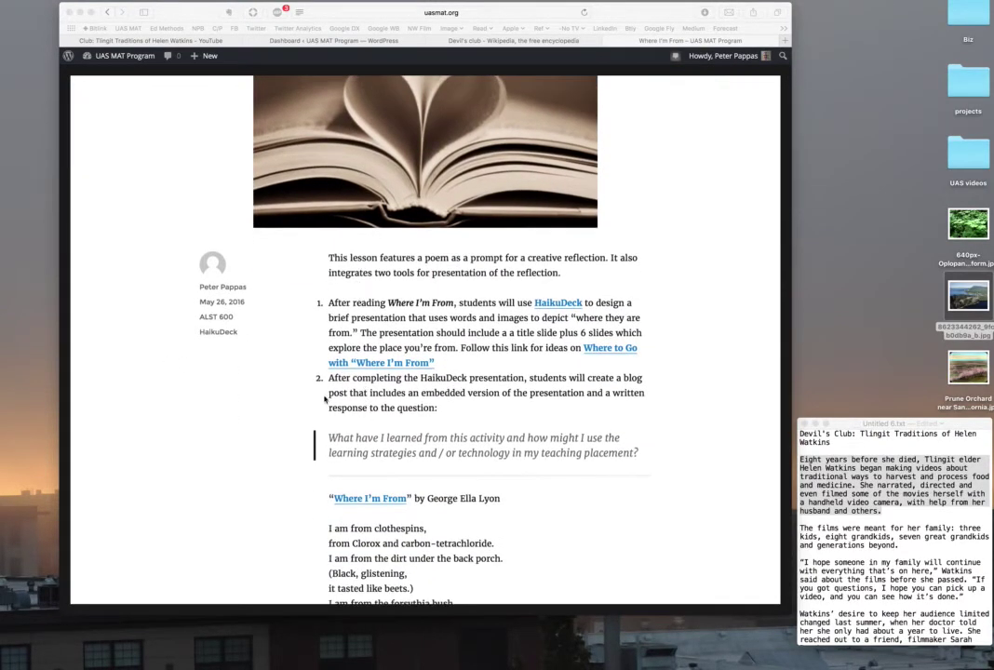
scroll(326, 398, down, 15)
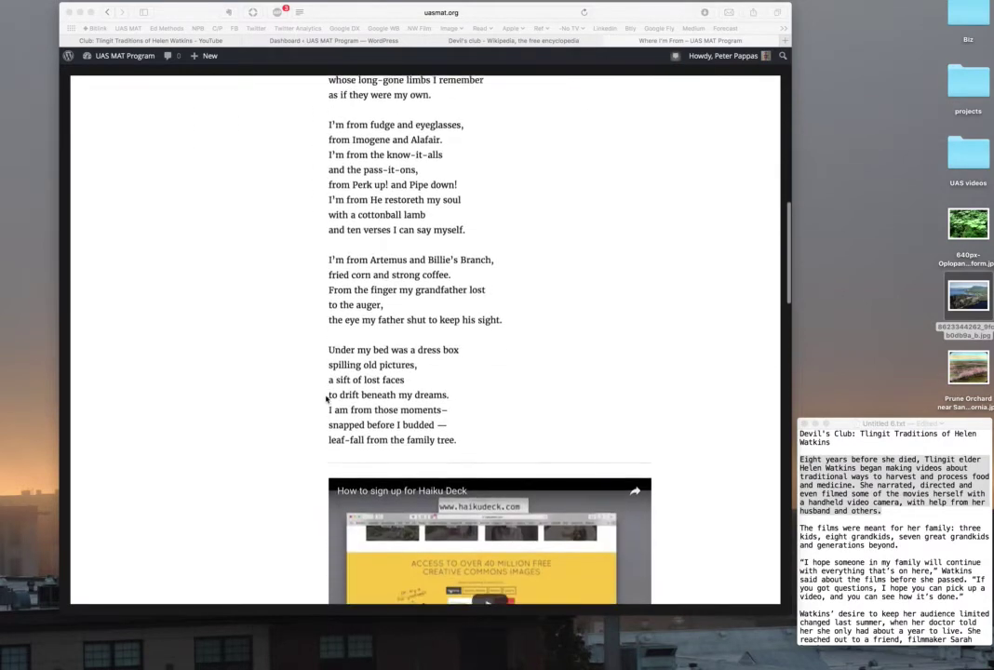
scroll(298, 398, down, 7)
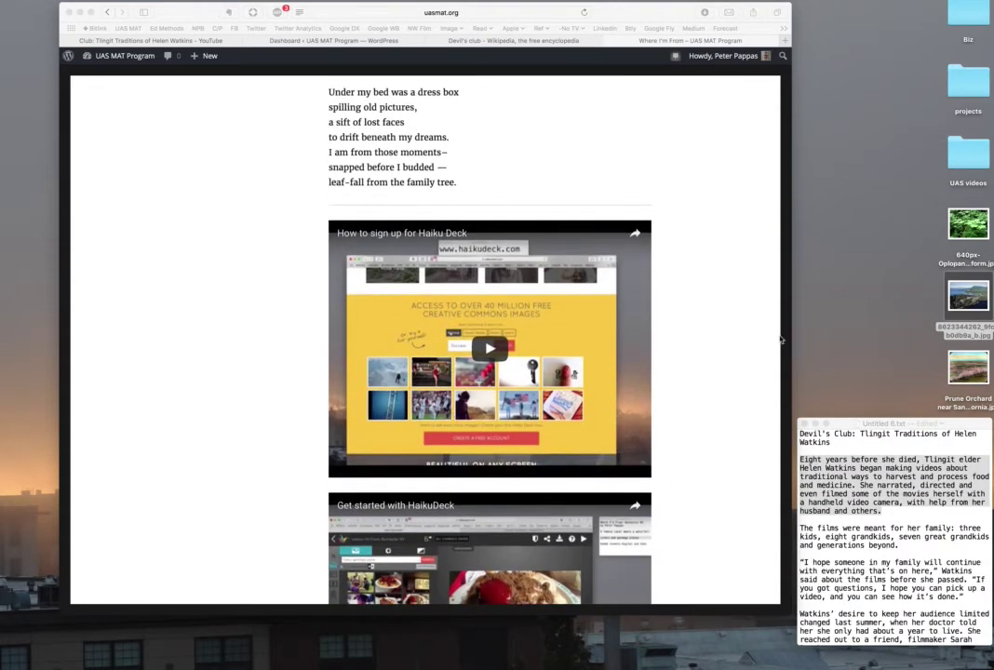
scroll(743, 346, down, 11)
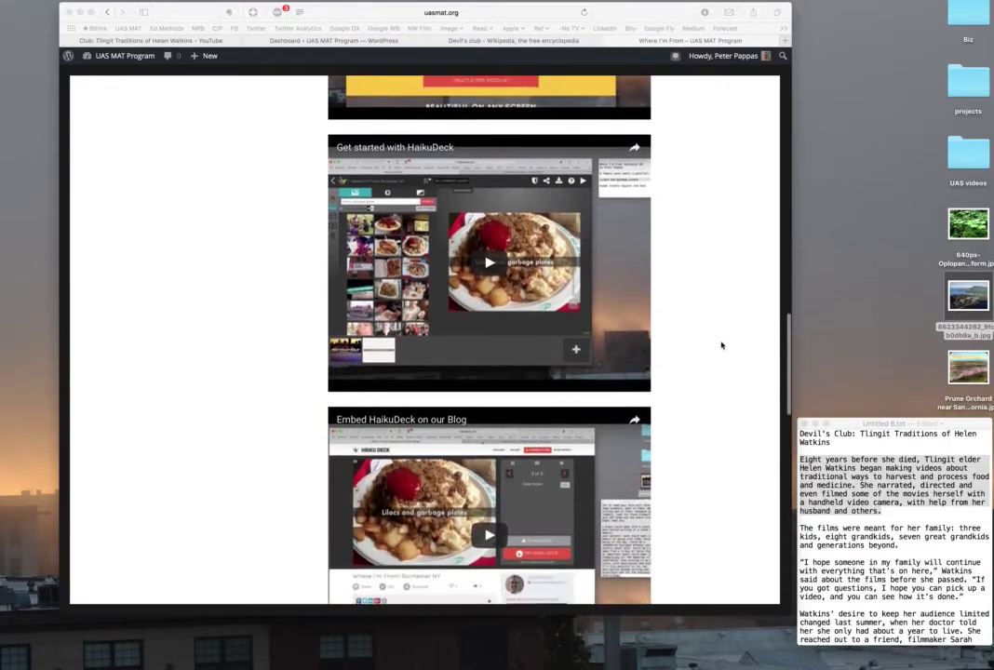
scroll(721, 345, up, 15)
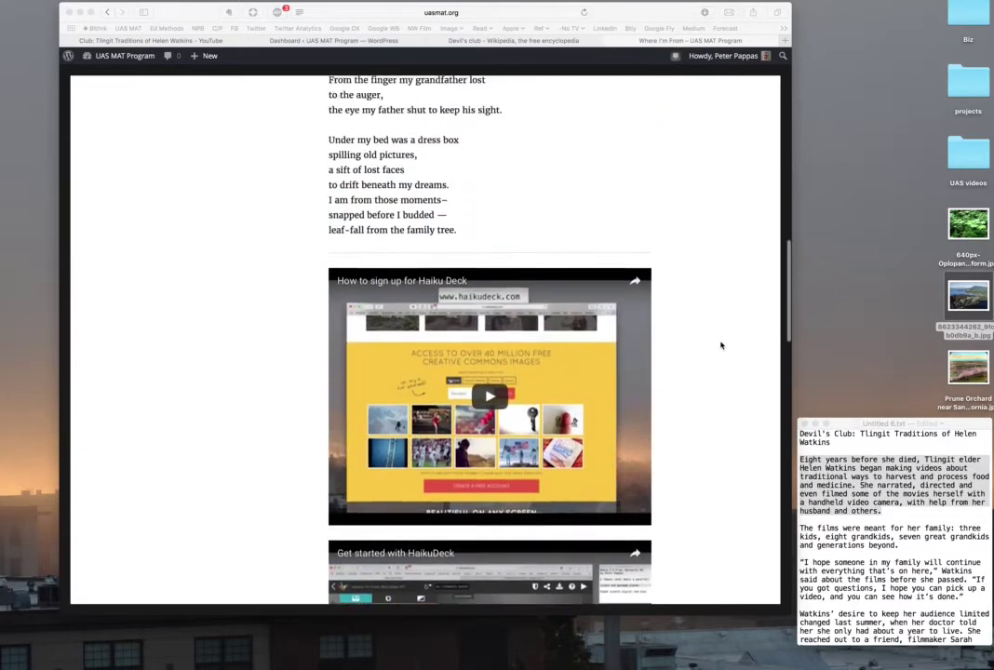
scroll(720, 345, up, 20)
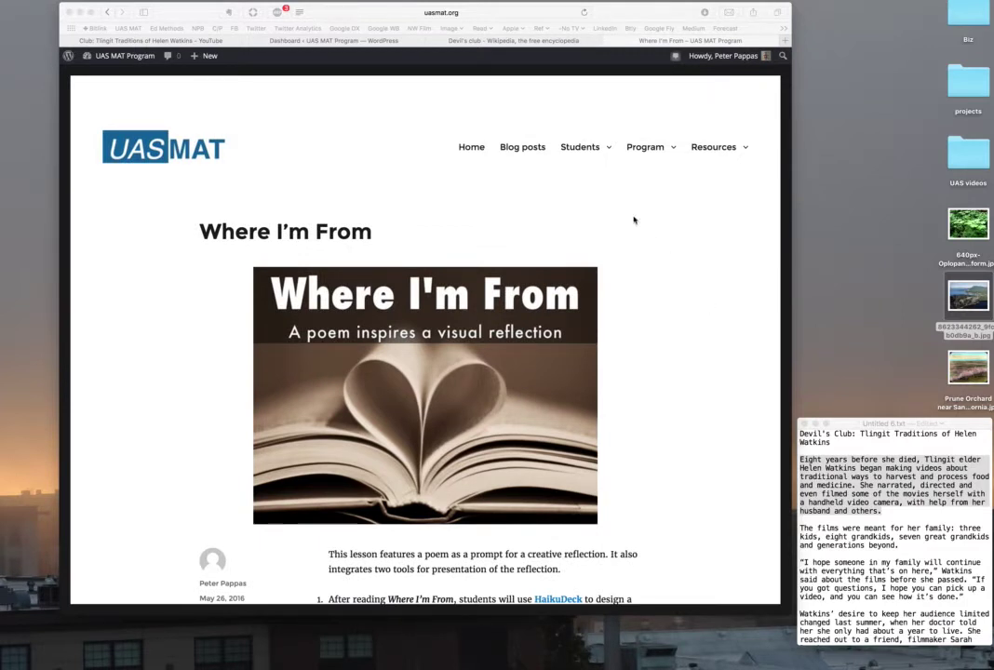
click(473, 151)
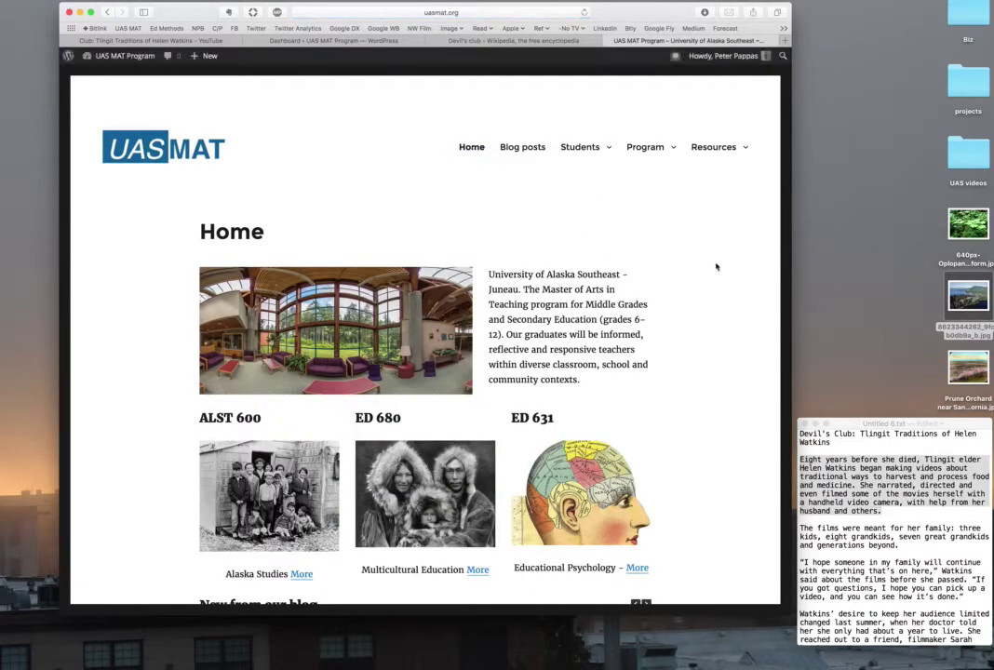
Browse the Home page and advance the blog carousel to the next post
scroll(522, 278, down, 2)
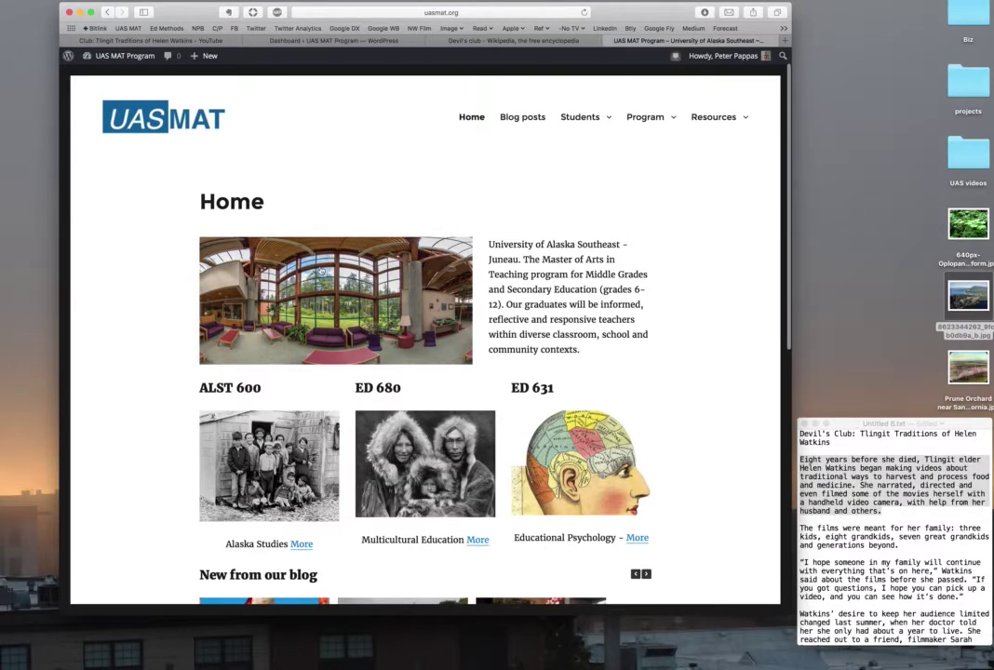
scroll(257, 221, down, 2)
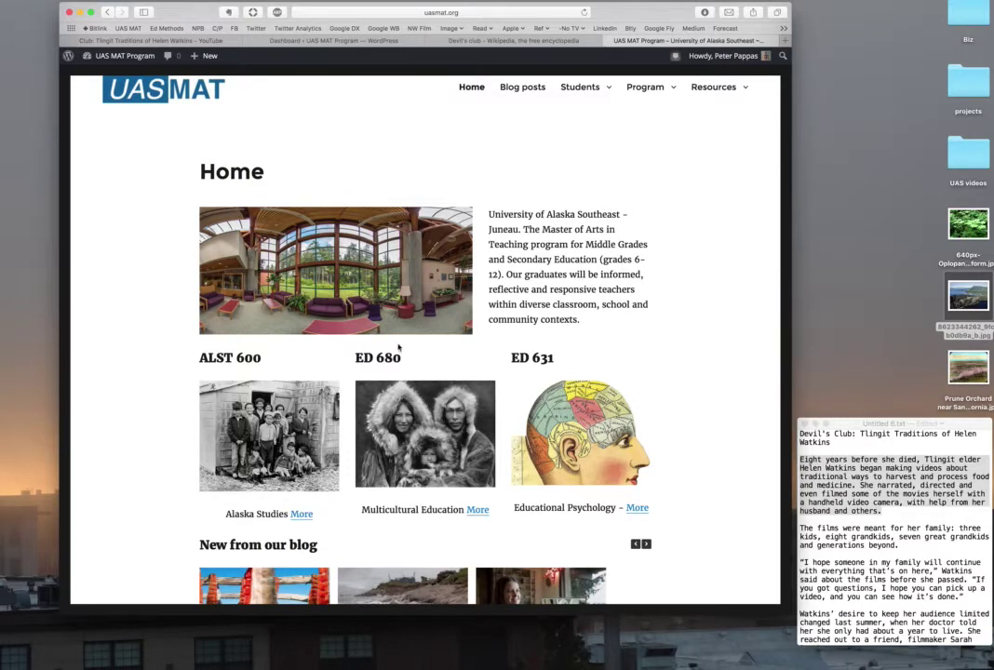
scroll(618, 391, down, 5)
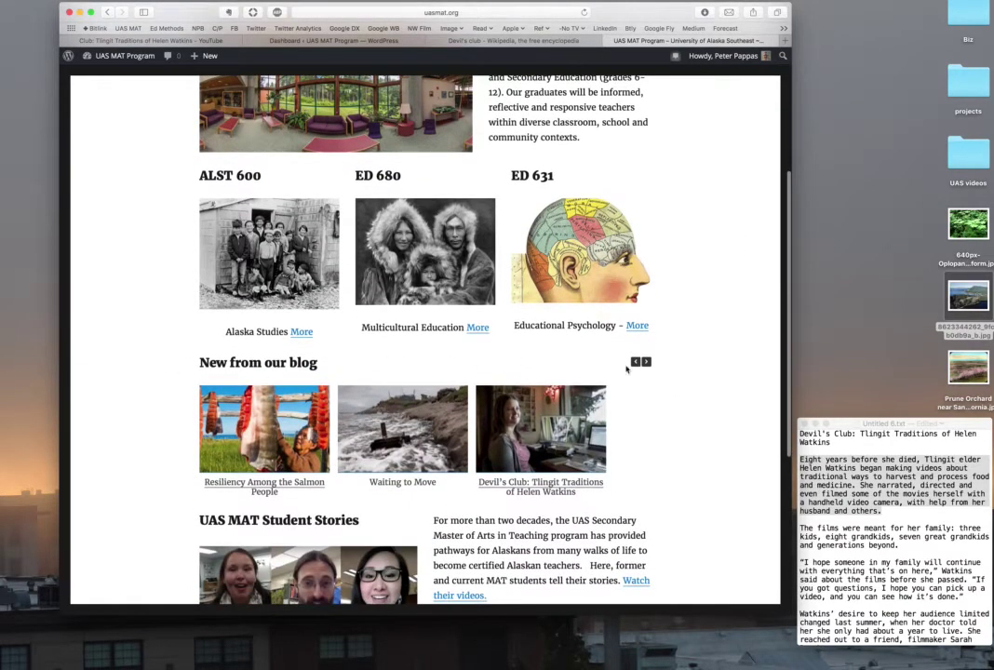
click(646, 361)
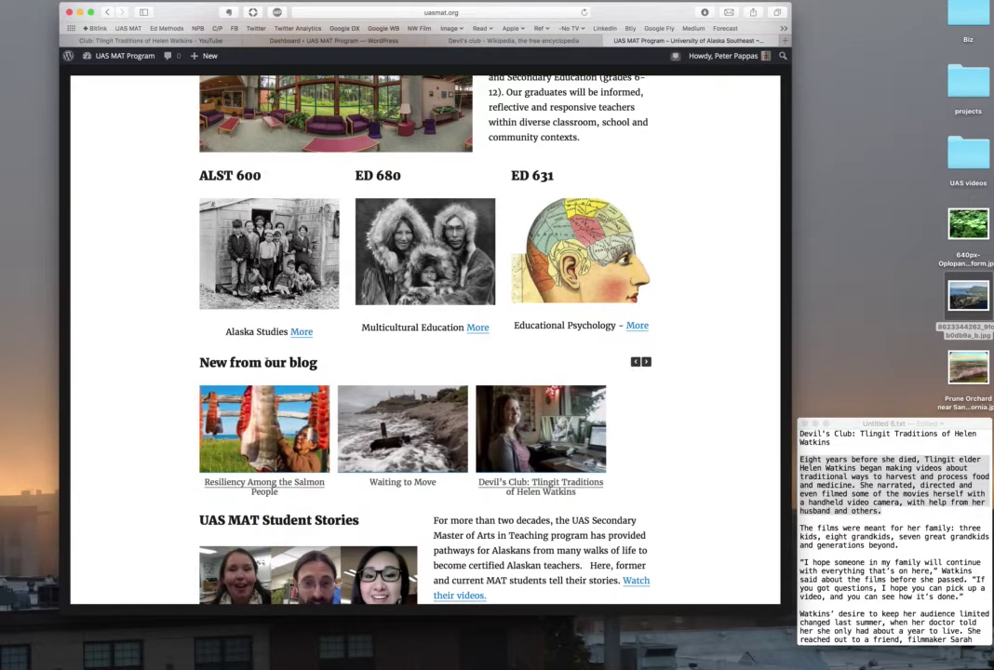
scroll(727, 441, down, 2)
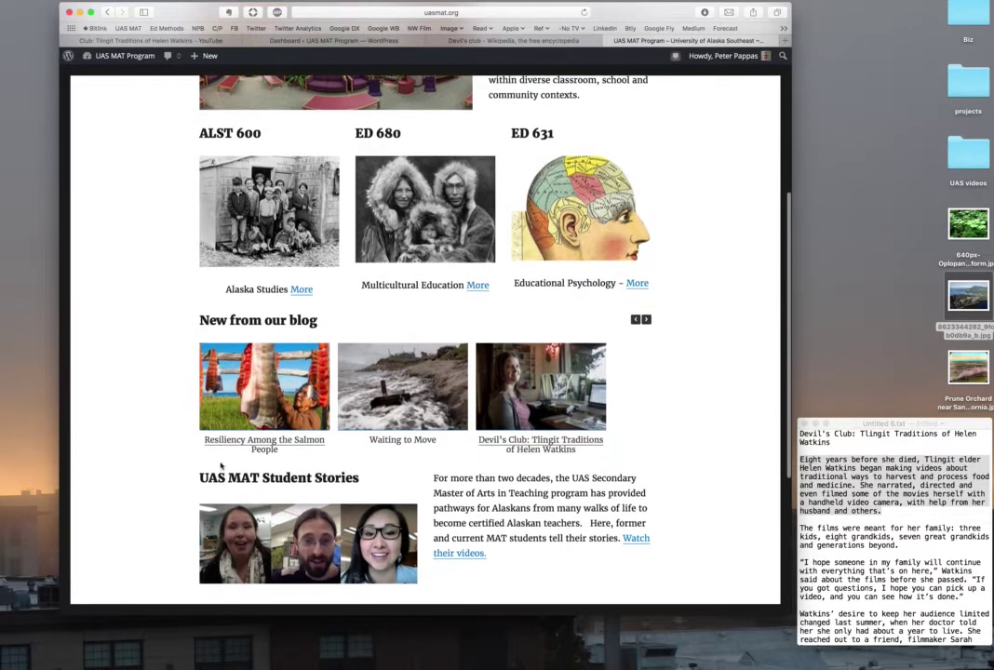
scroll(701, 394, up, 3)
scroll(701, 394, up, 6)
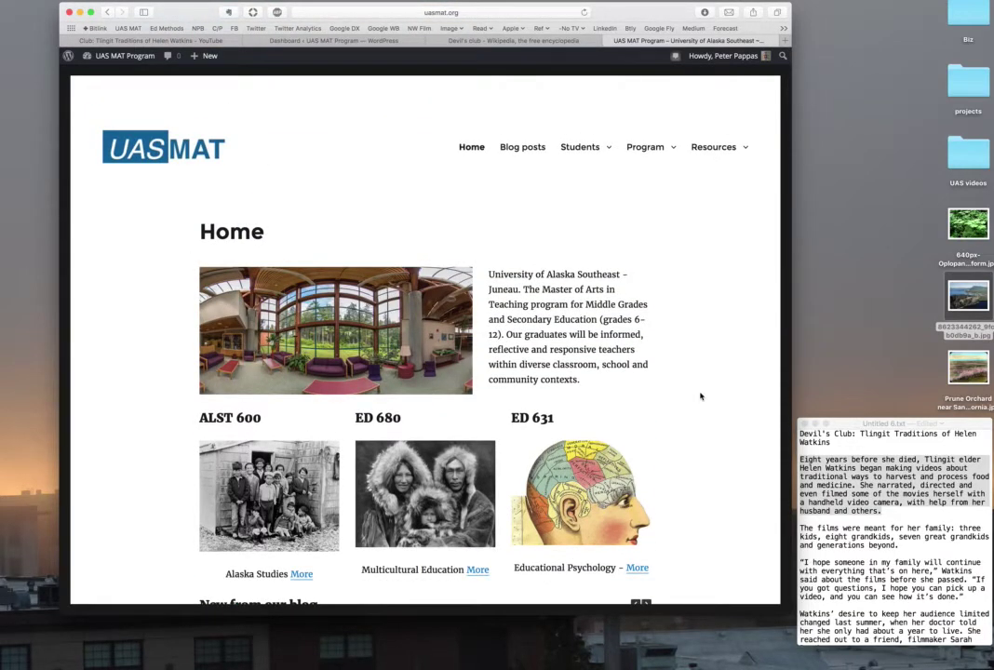
Start a new post titled 'Devil's Club: Tlingit Traditions of Helen Watkins' from the notes
click(211, 58)
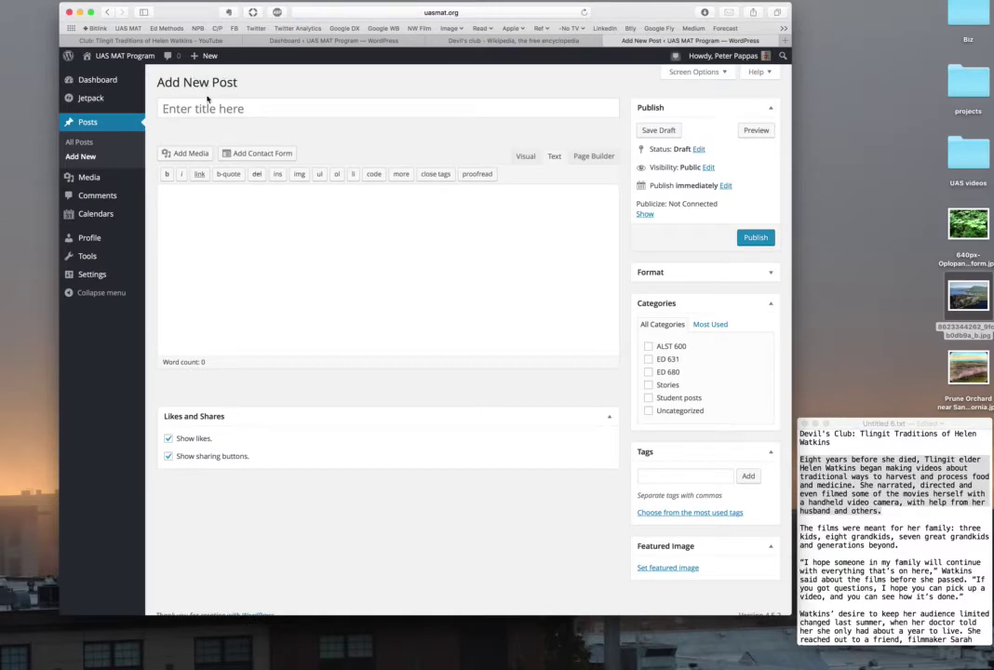
click(875, 423)
triple_click(812, 433)
key(super+c)
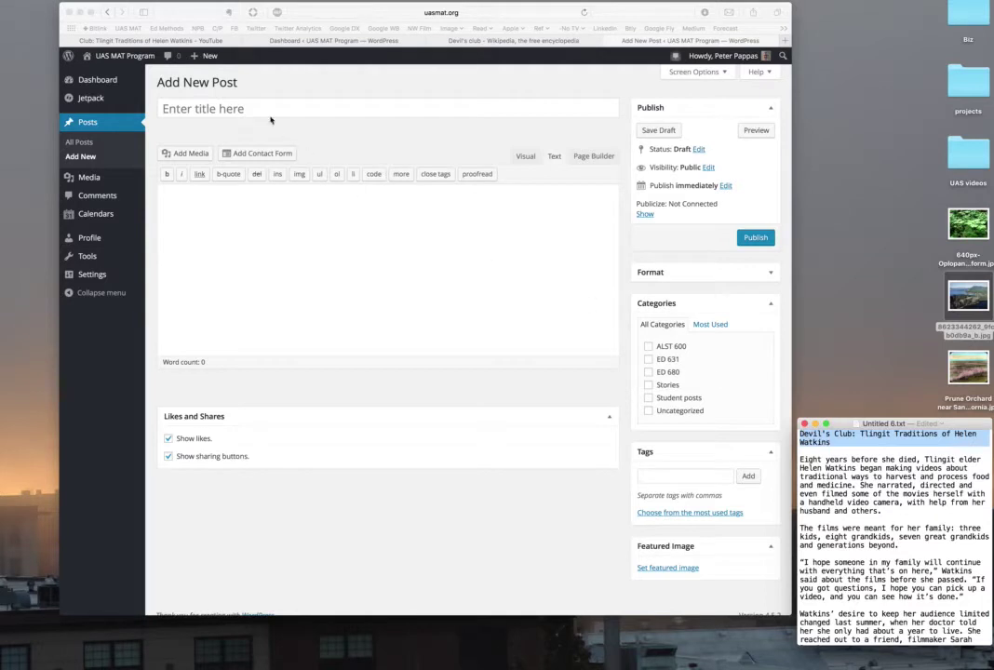
click(269, 111)
key(super+v)
Paste the article's first paragraph into the post body and view it as HTML
click(525, 157)
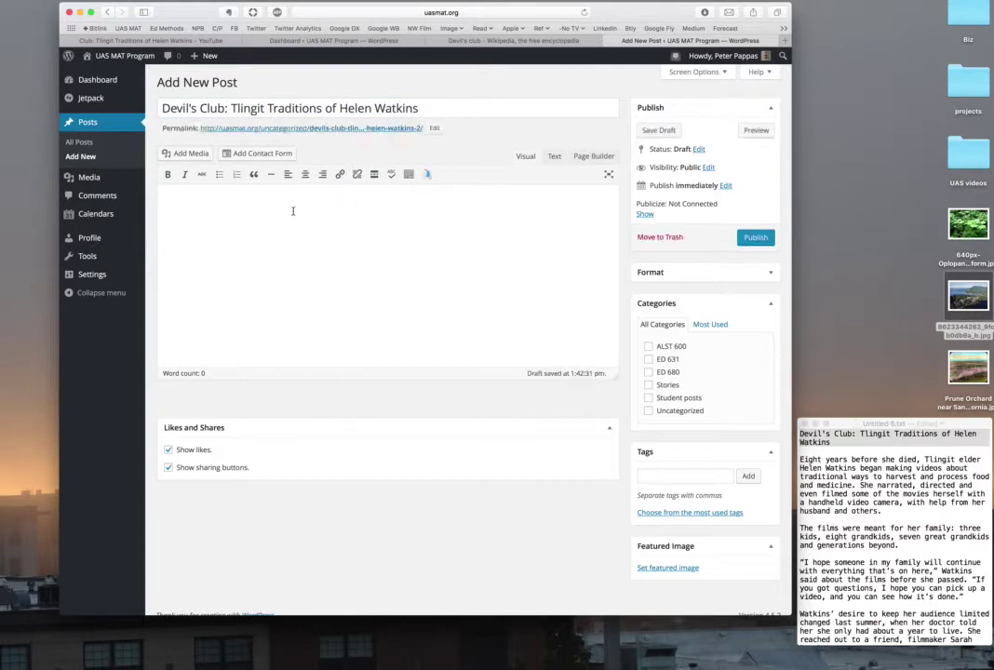
click(821, 475)
triple_click(822, 476)
key(super+c)
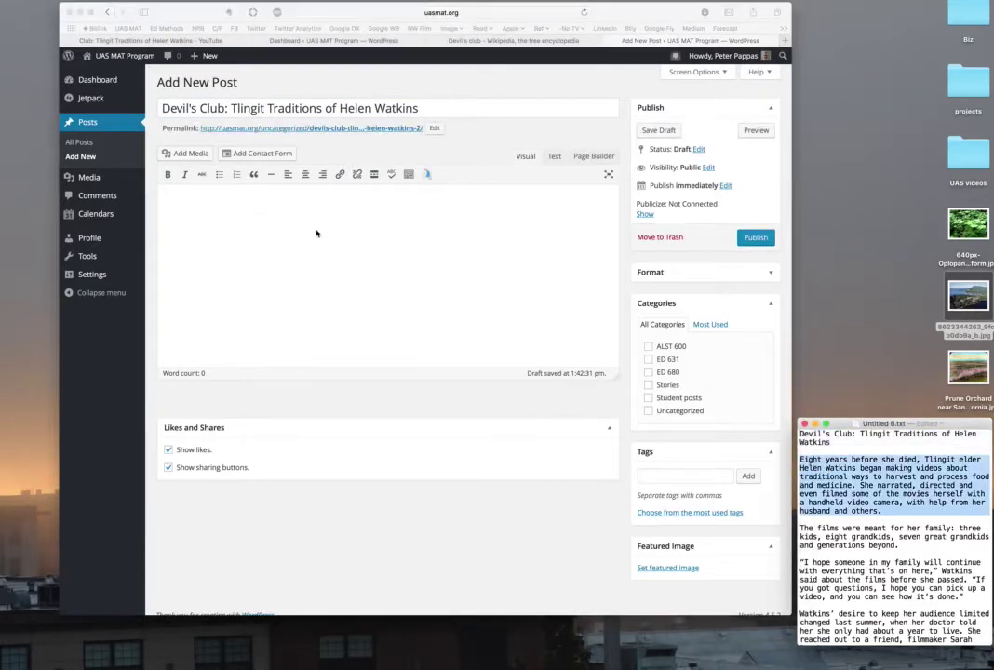
click(315, 230)
key(super+v)
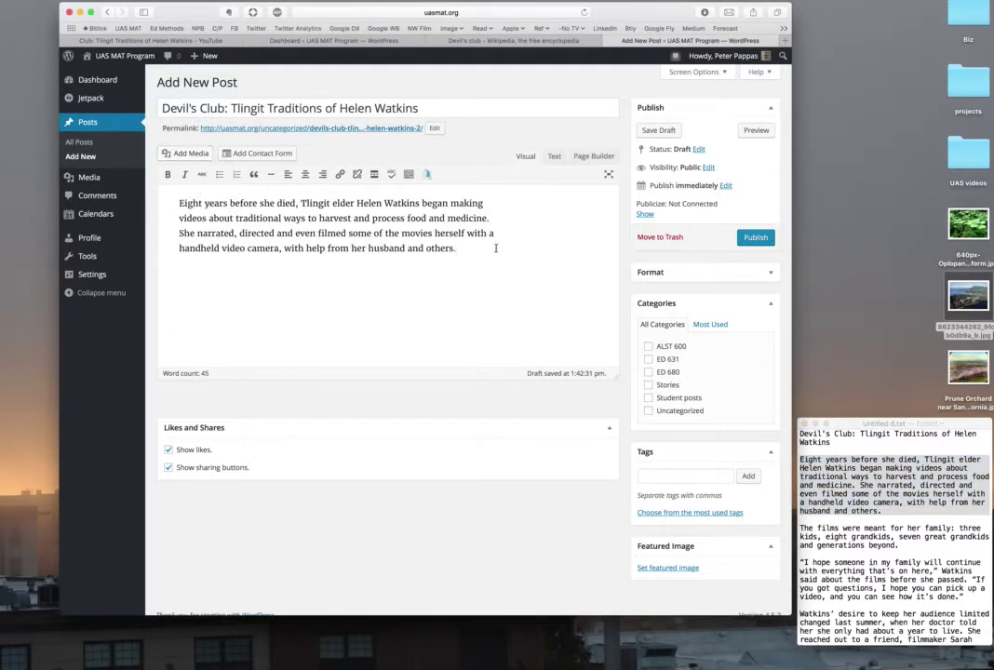
click(554, 156)
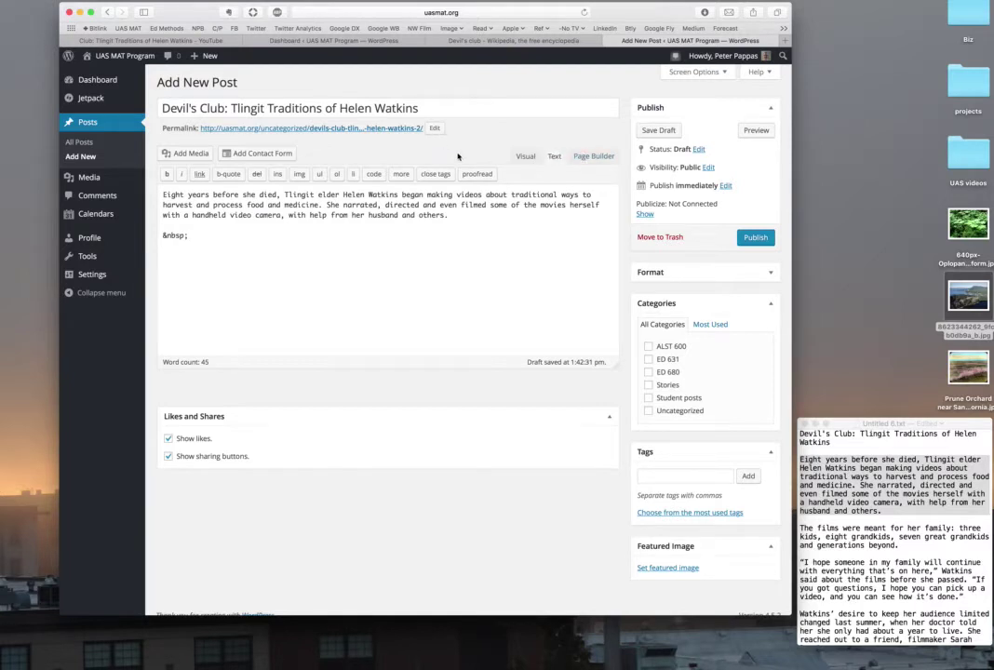
Clear the body text and switch the post to Page Builder, accepting the content copy
drag(259, 238, 173, 195)
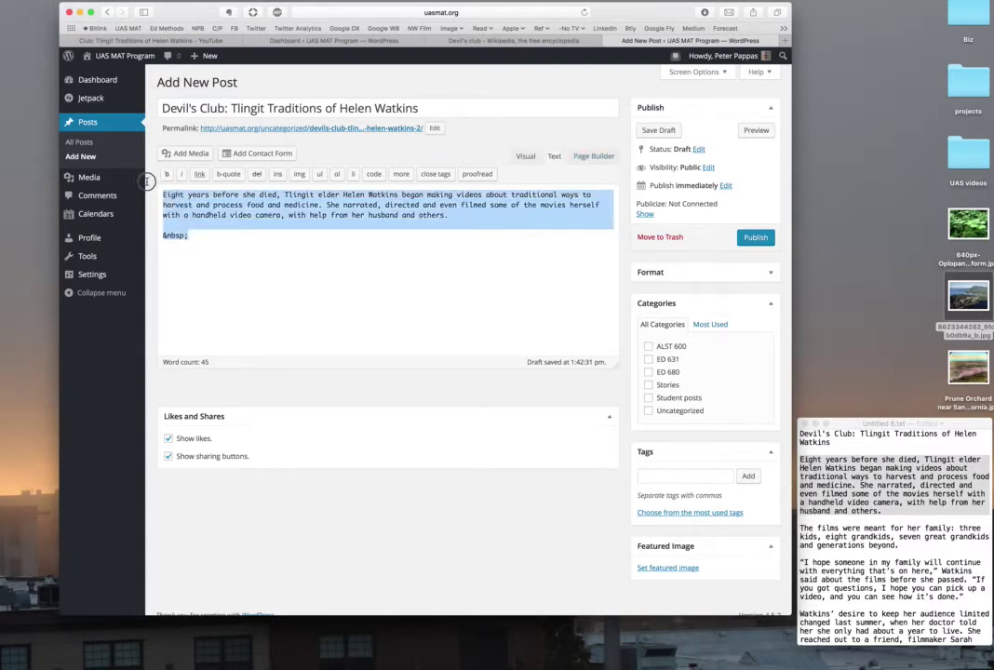
key(BackSpace)
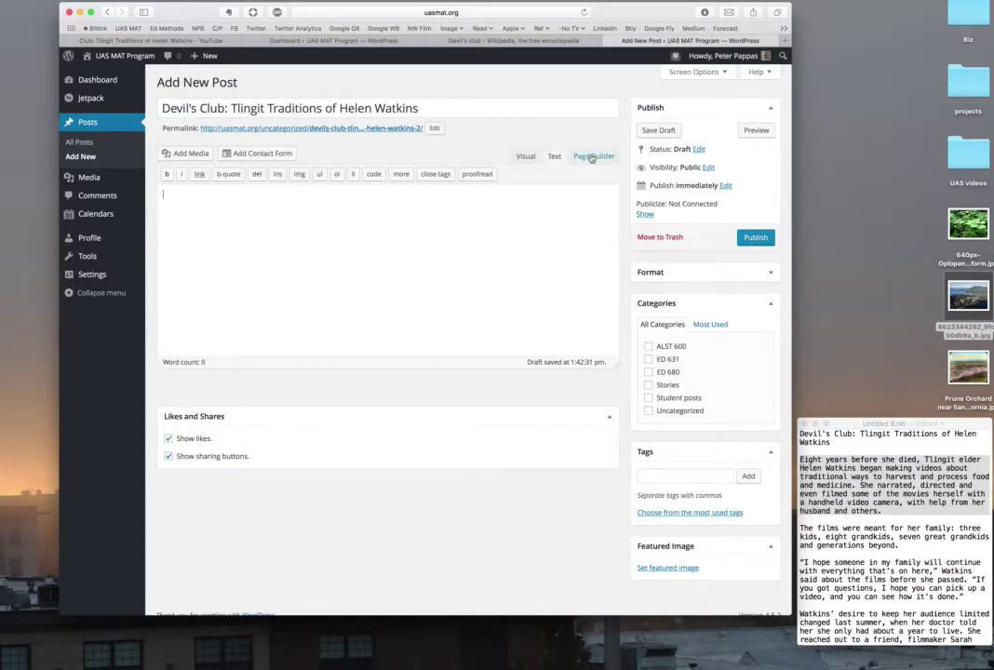
click(588, 156)
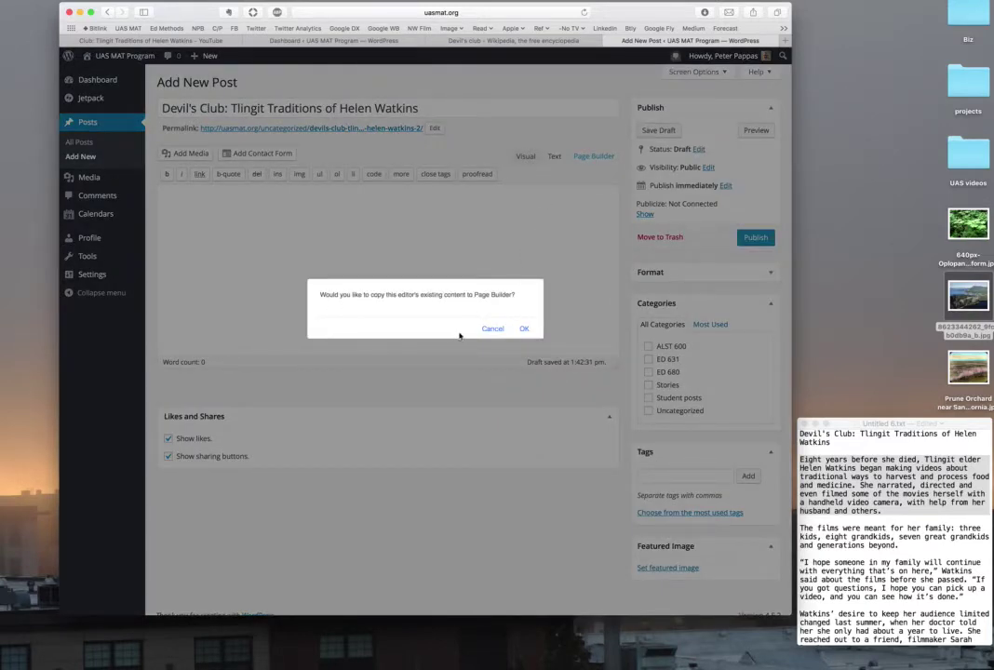
click(524, 330)
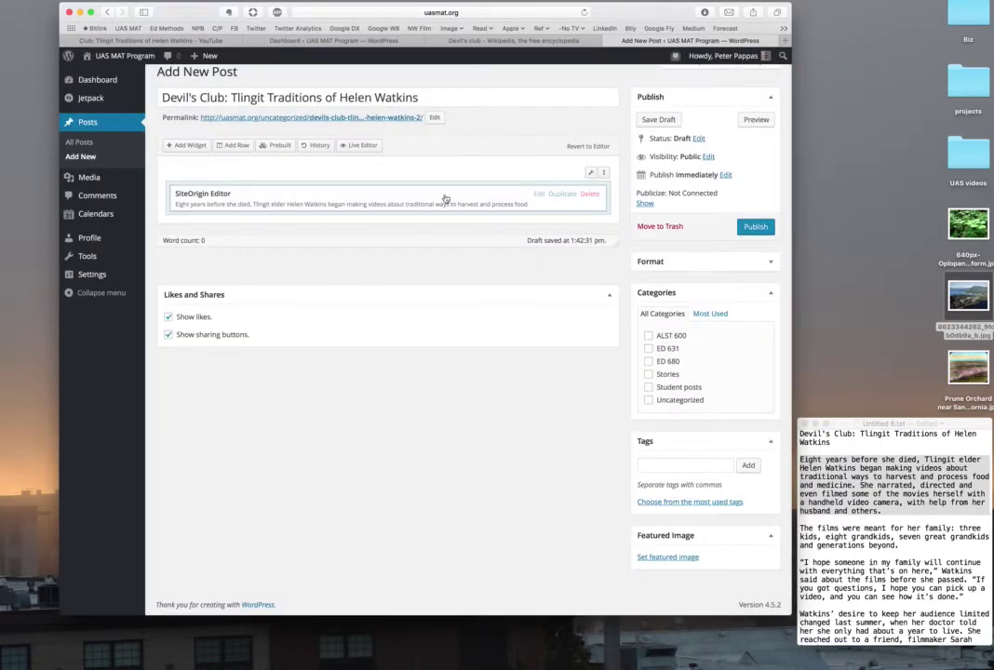
Delete the imported SiteOrigin Editor widget and its empty row
click(590, 194)
mouse_move(596, 177)
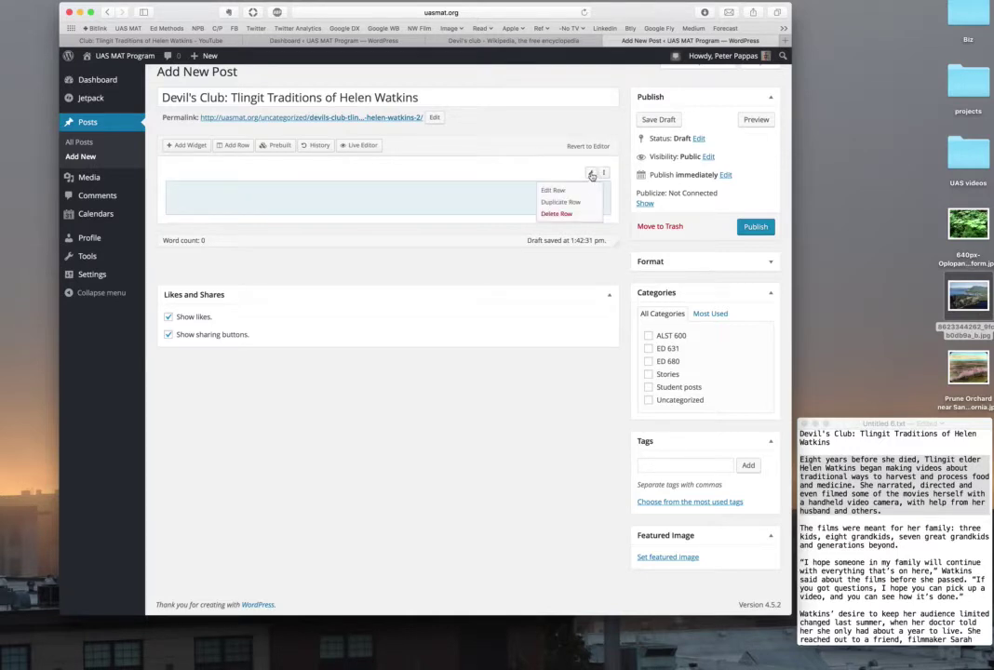
click(556, 214)
click(555, 214)
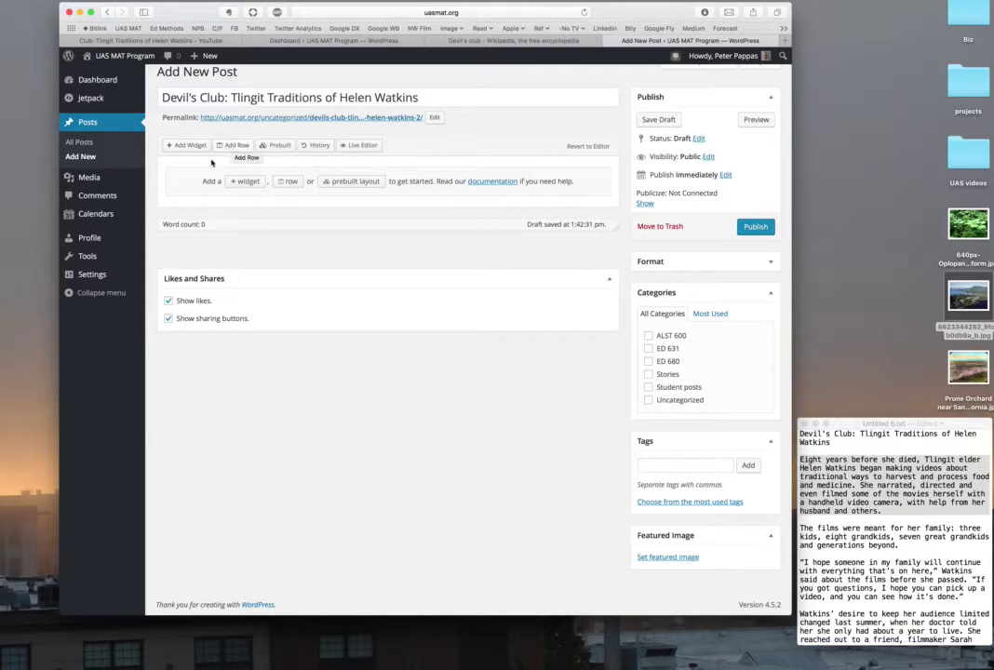
Insert a new two-column row split about 66.7% / 33.3%, with the Halves (0.5) ratio
click(287, 182)
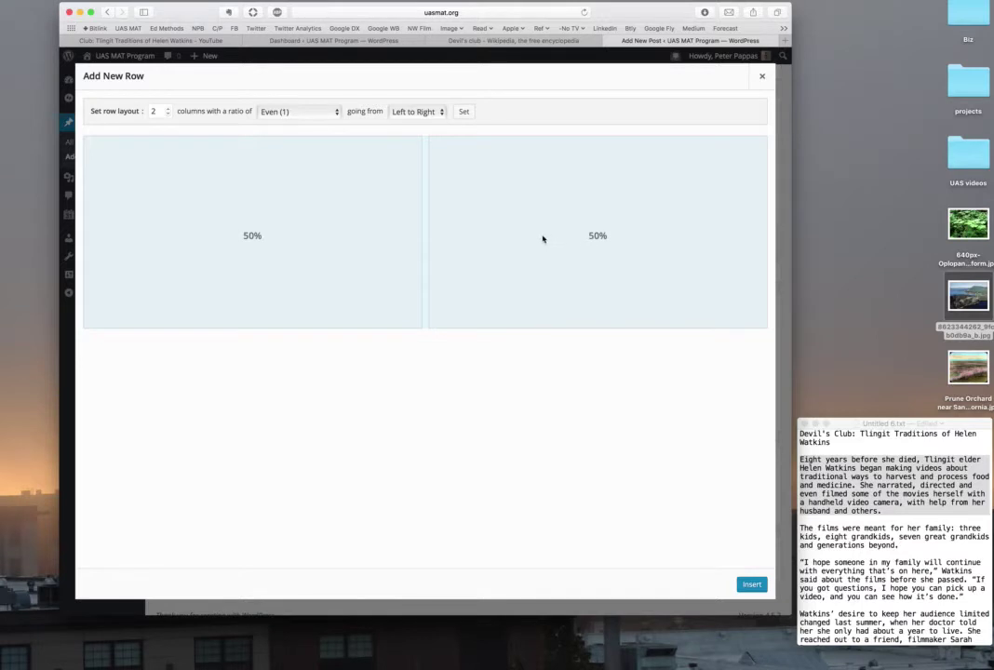
click(168, 110)
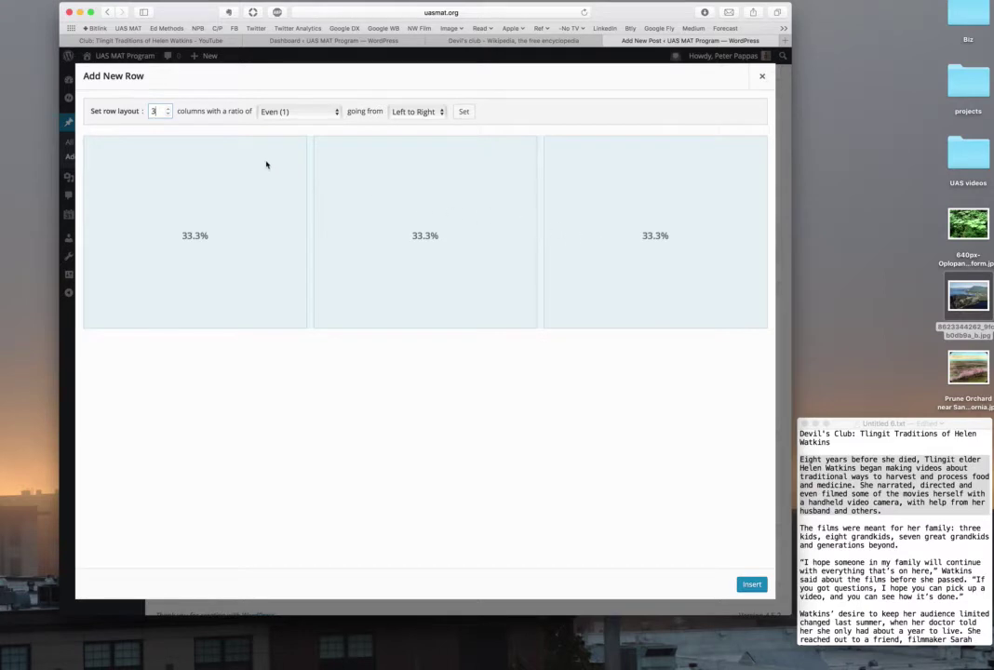
click(169, 114)
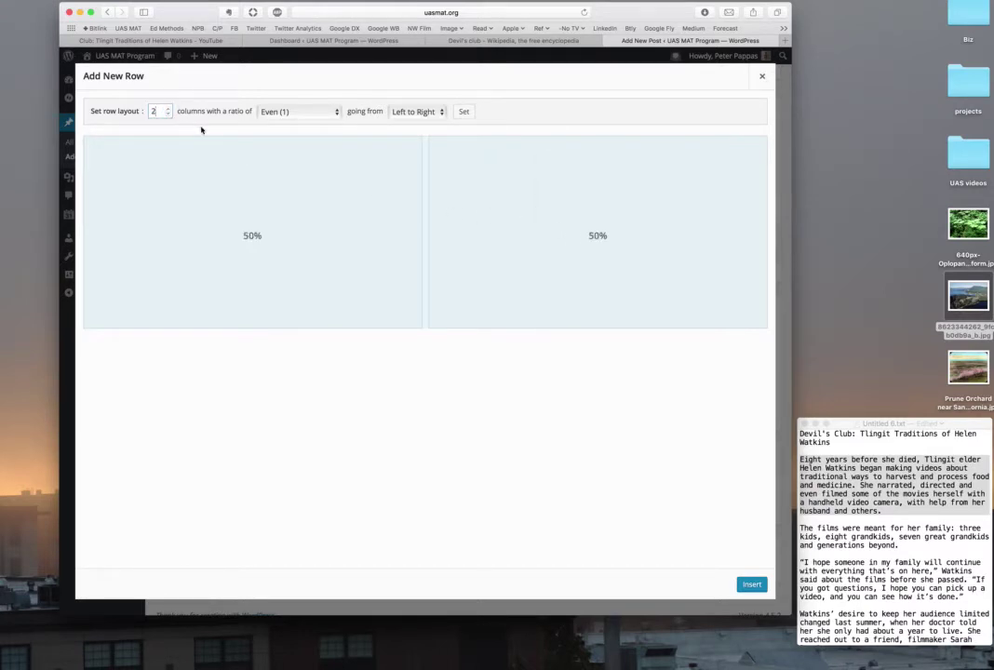
drag(421, 226, 284, 192)
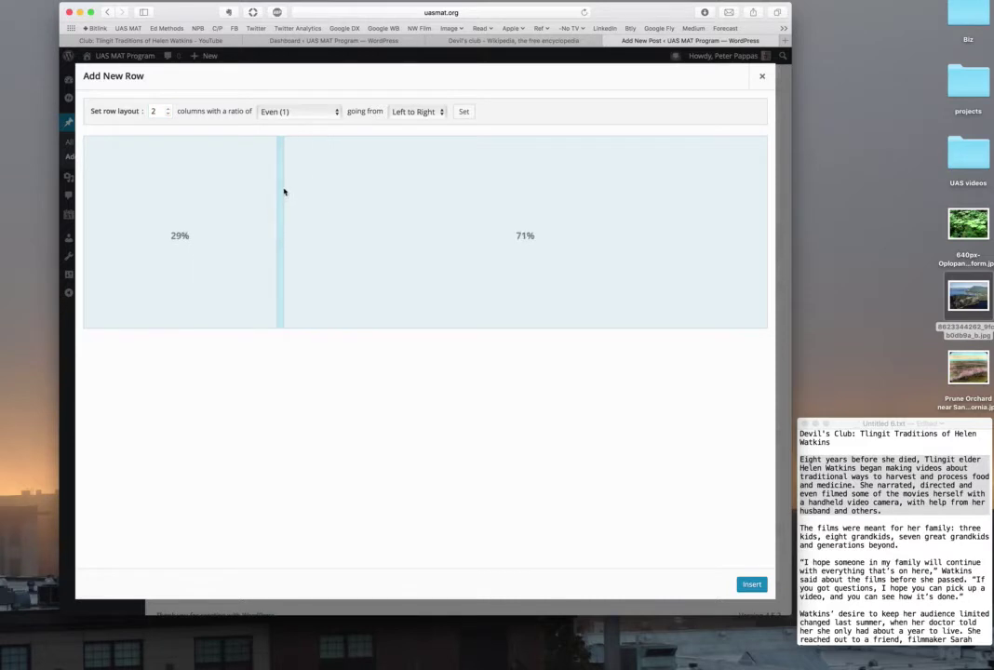
click(335, 113)
click(316, 133)
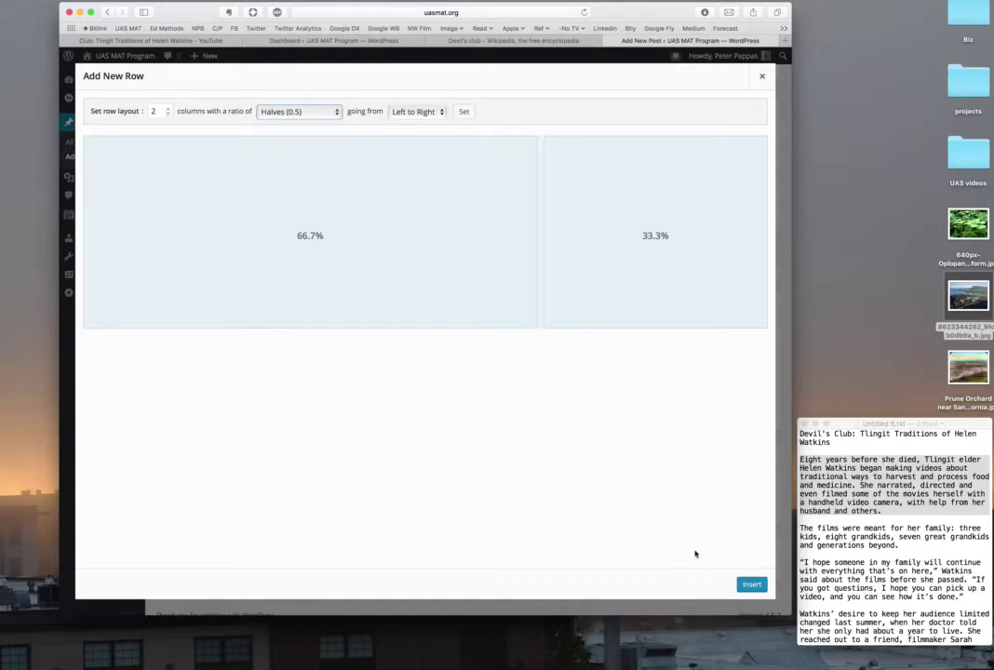
click(751, 585)
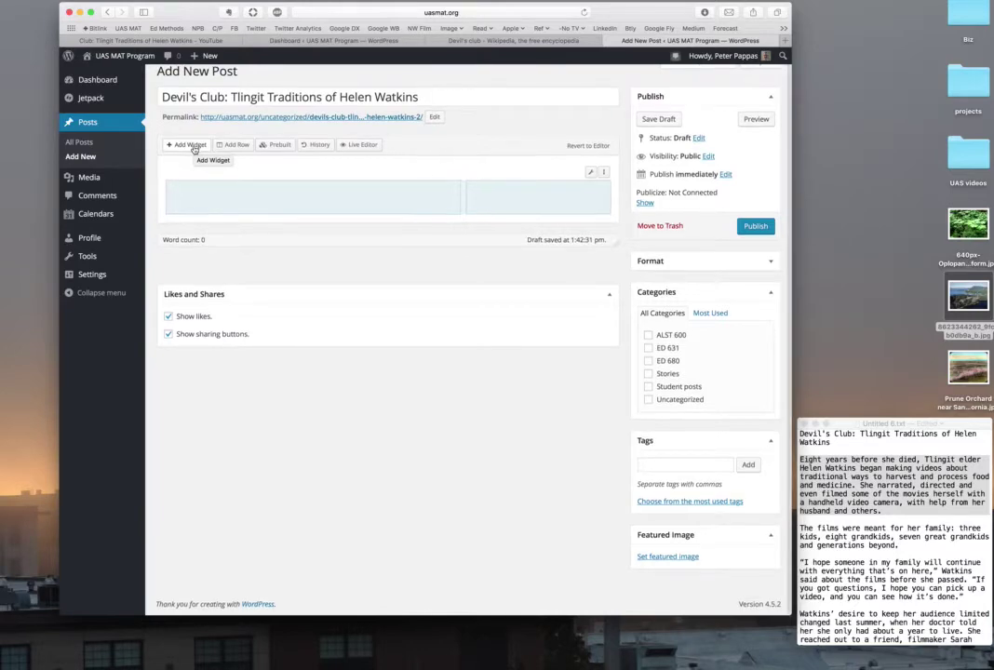
Add a Widgets Bundle SiteOrigin Editor widget to the left column and narrow that column slightly
click(194, 148)
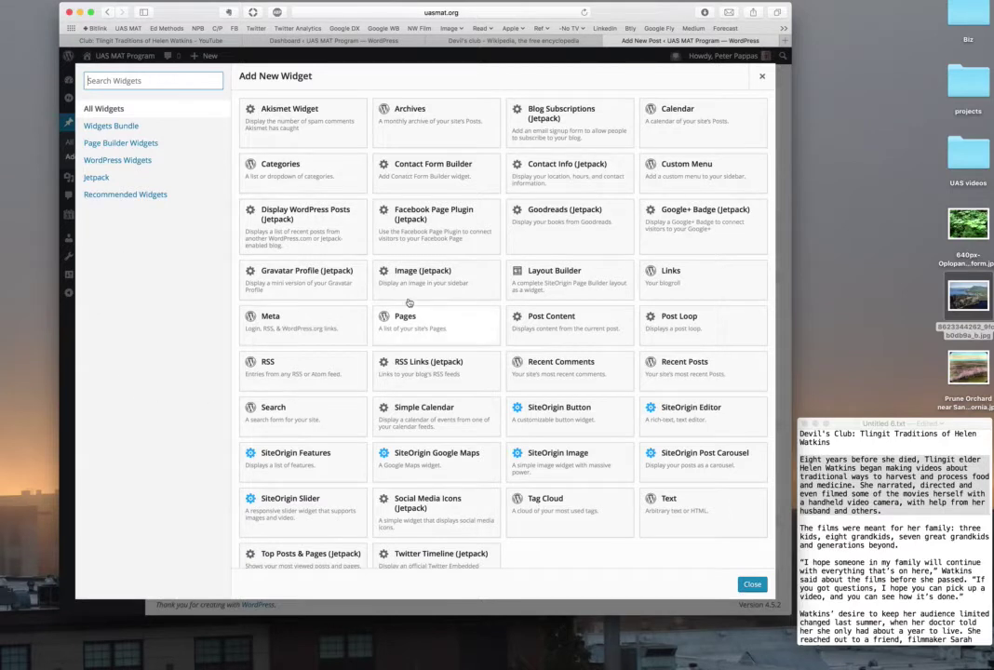
click(107, 126)
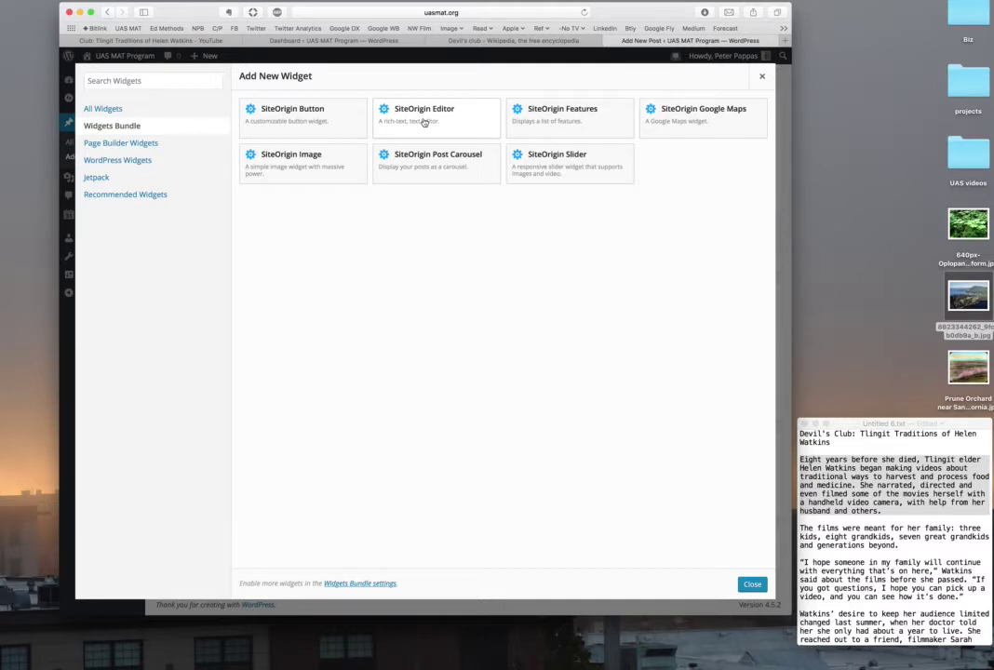
click(423, 122)
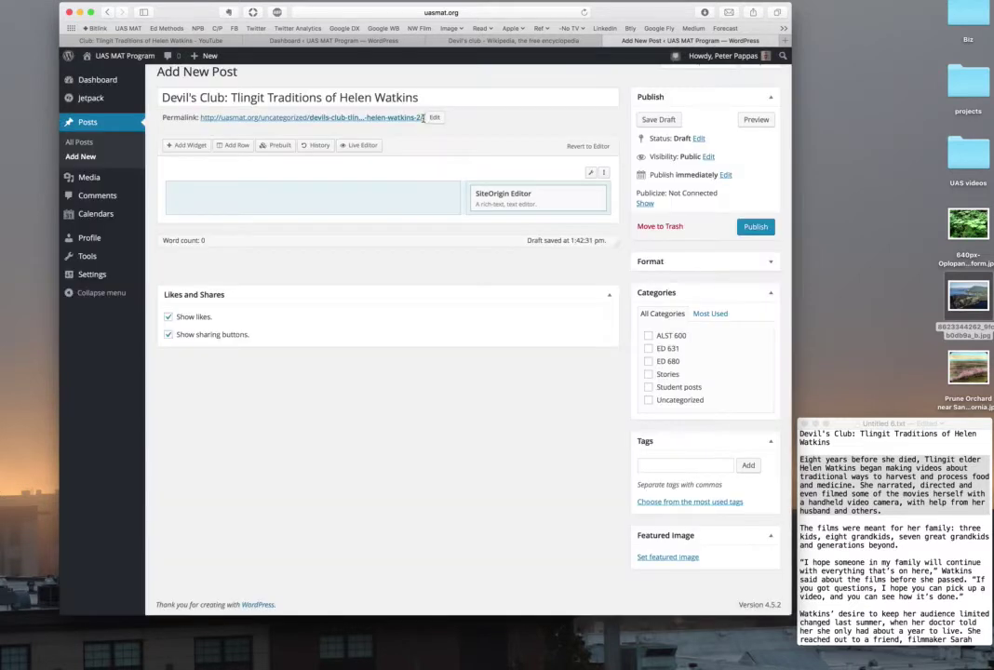
mouse_move(505, 195)
drag(510, 200, 252, 201)
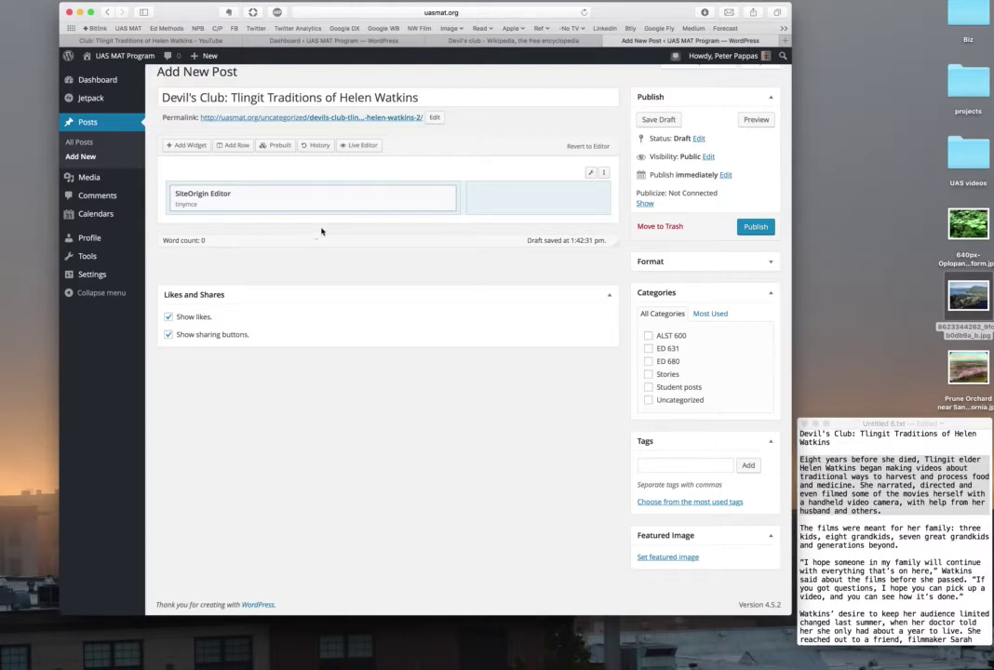
click(461, 202)
mouse_move(462, 202)
mouse_down()
mouse_move(406, 202)
mouse_move(444, 202)
mouse_up()
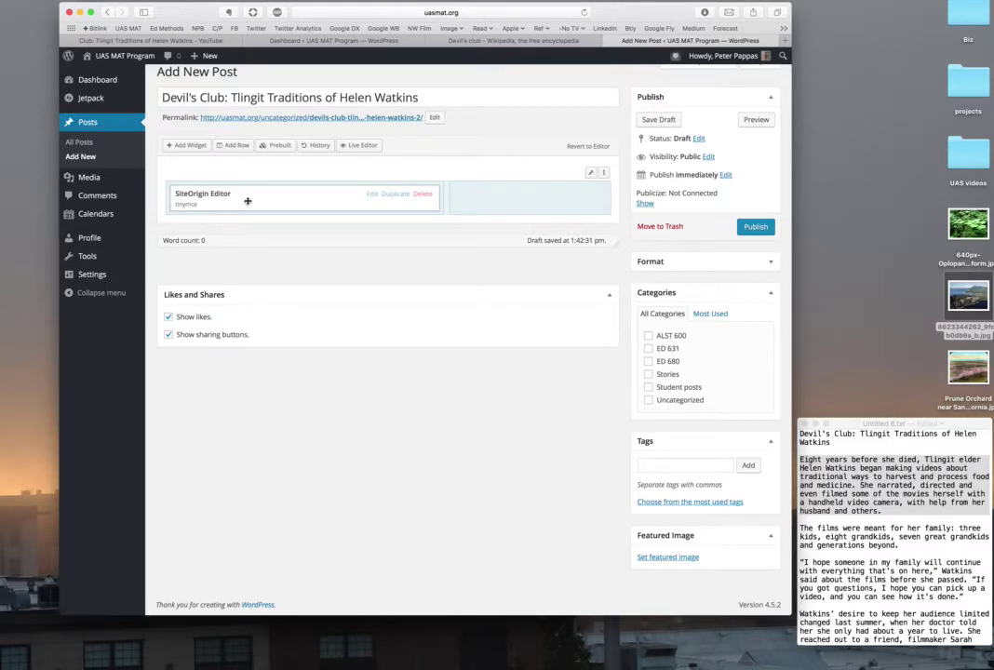
Title the left widget 'About' and paste in the paragraph about Helen Watkins making videos
click(370, 195)
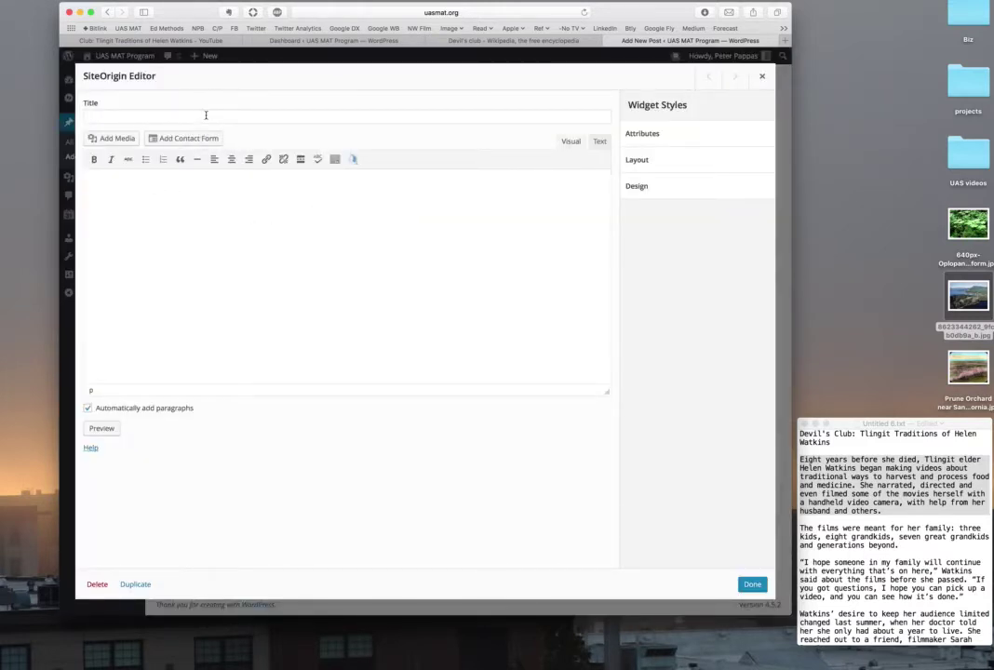
click(206, 116)
text(About)
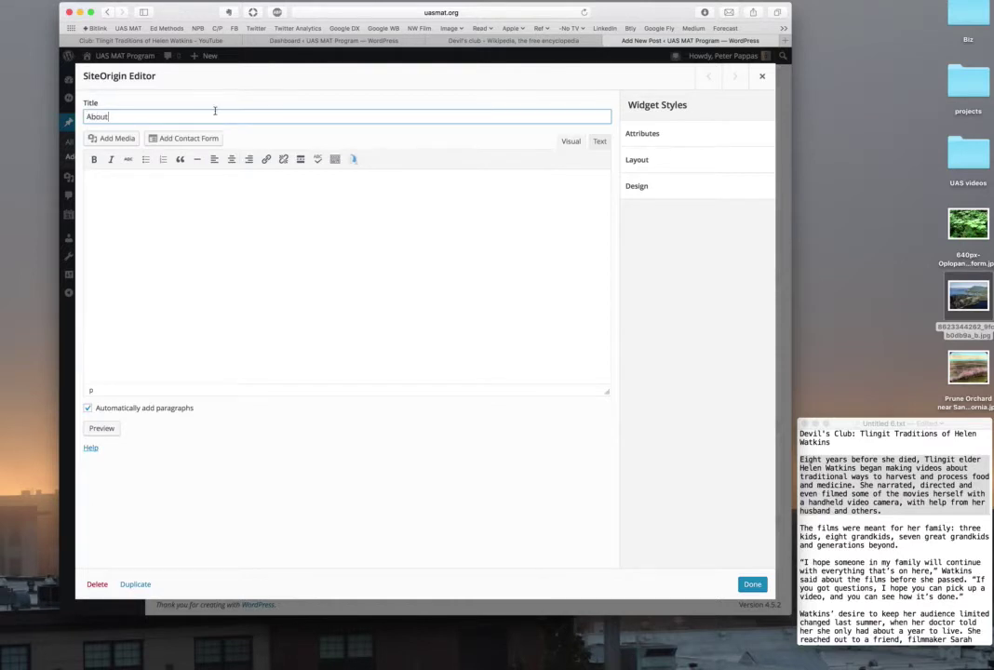
click(819, 424)
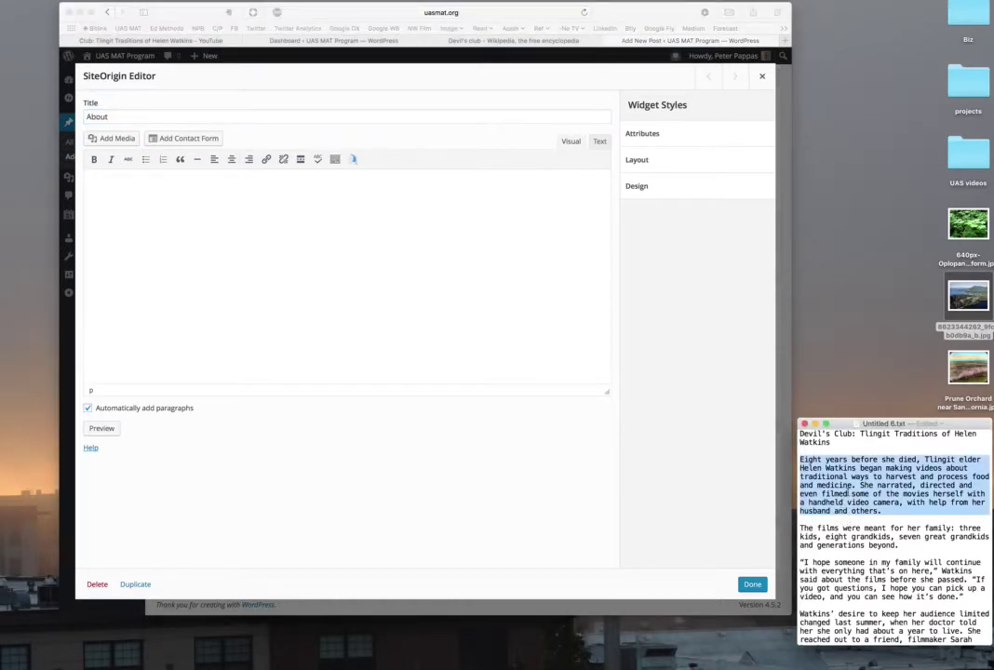
click(262, 214)
click(259, 206)
text(Eight years before she died, Tlingit elder Helen Watkins began making videos about traditional ways to harvest and process food and medicine. She narrated, directed and even filmed some of the movies herself with a handheld video camera, with help from her husband and others.)
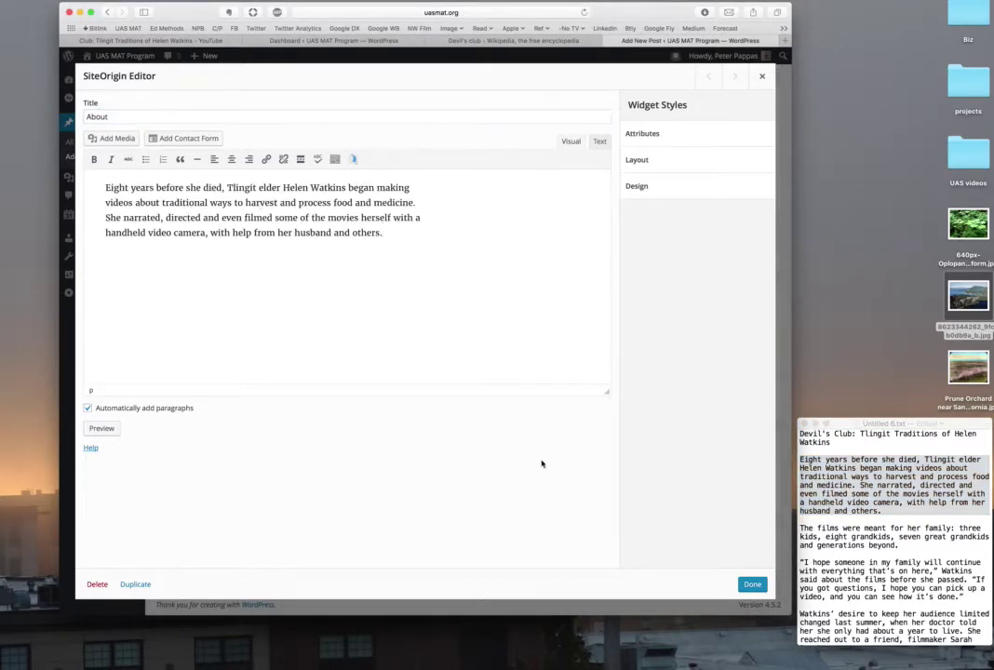
click(751, 584)
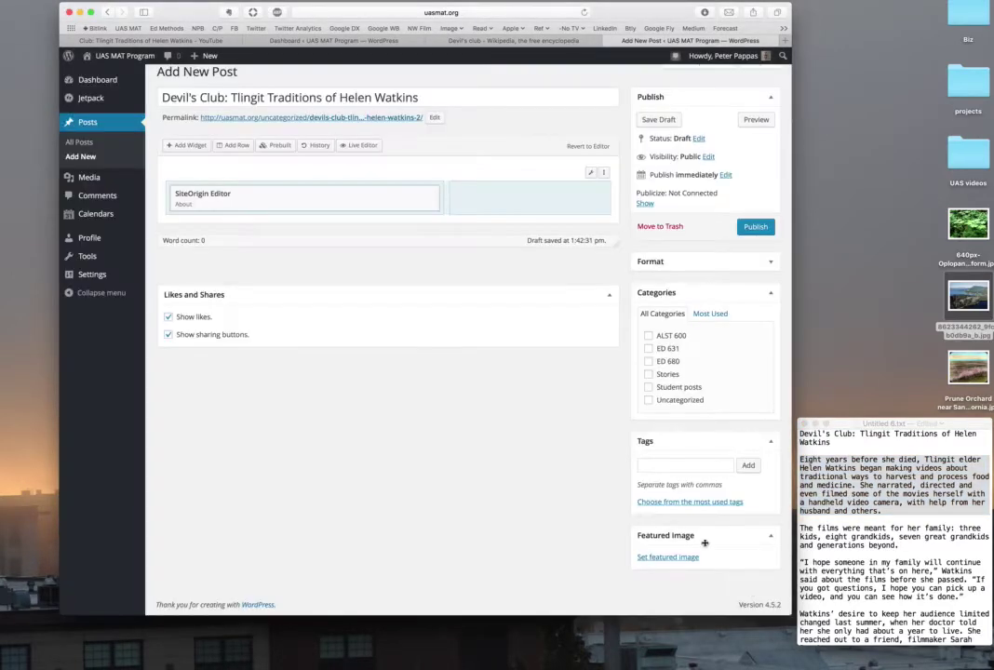
Save the draft, preview it, and go back to the Edit Post tab
click(655, 120)
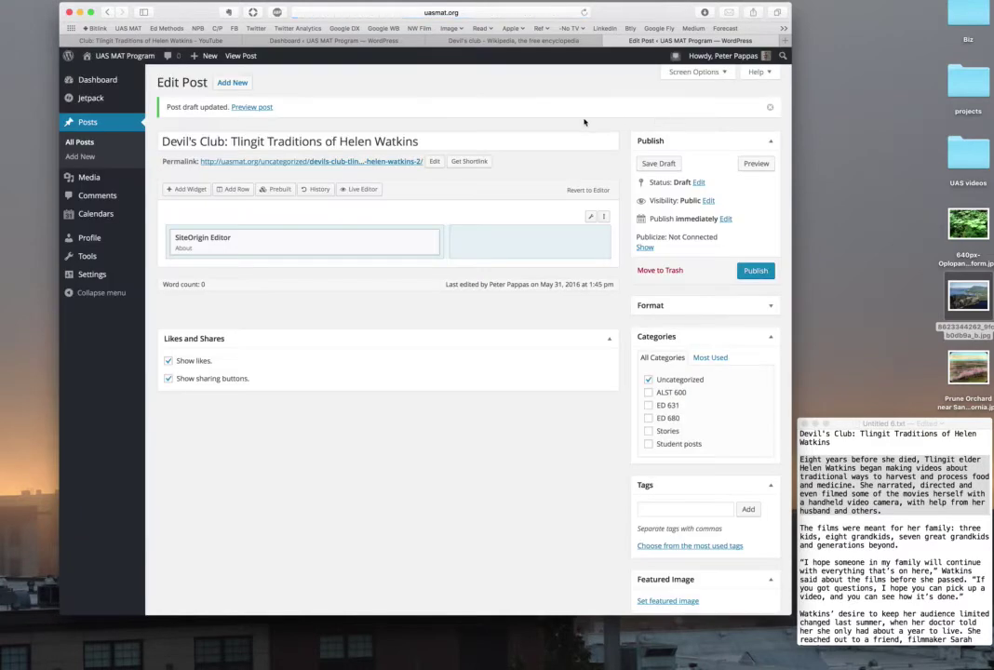
click(251, 107)
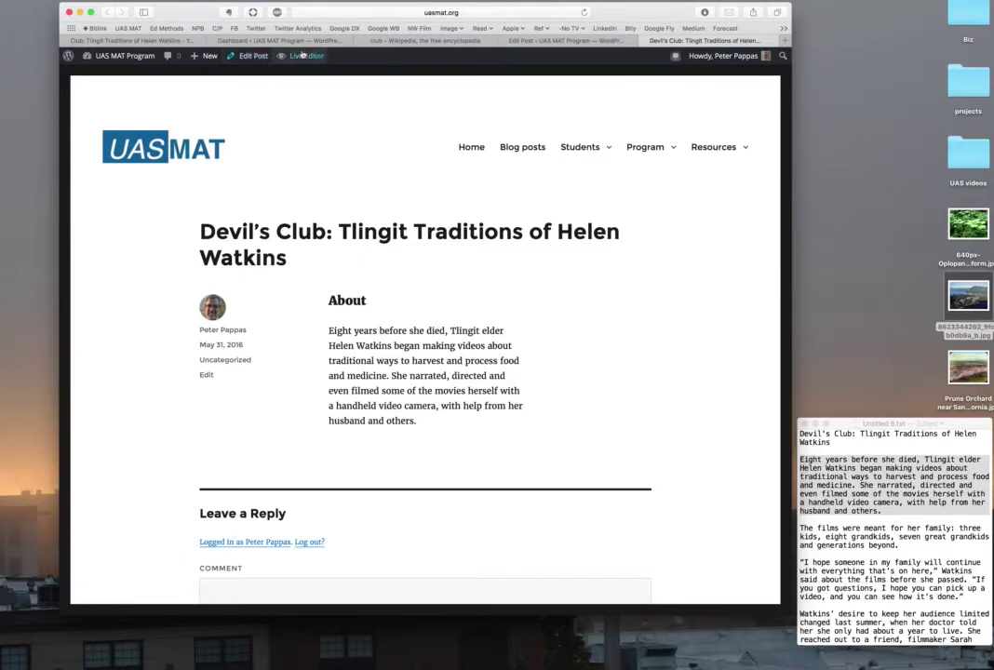
click(512, 42)
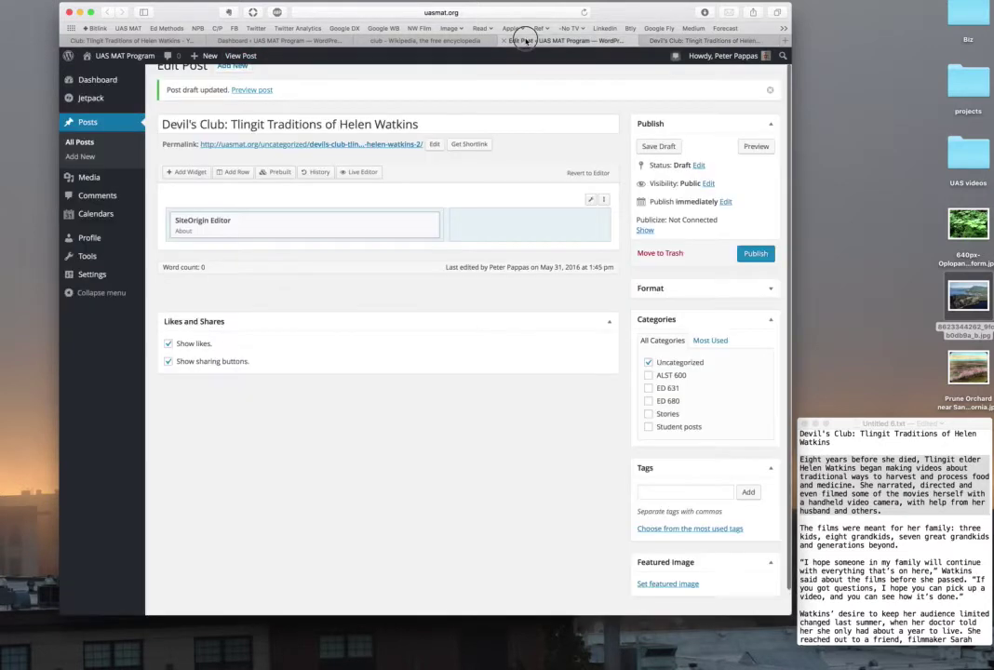
Add a Widgets Bundle SiteOrigin Editor widget to the empty right column
click(509, 225)
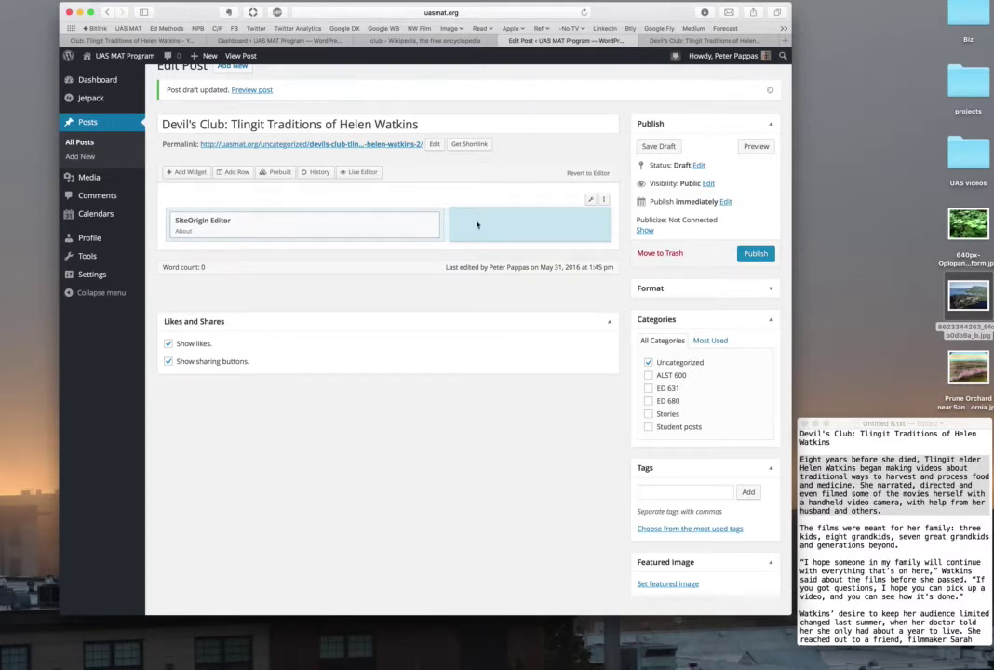
click(172, 172)
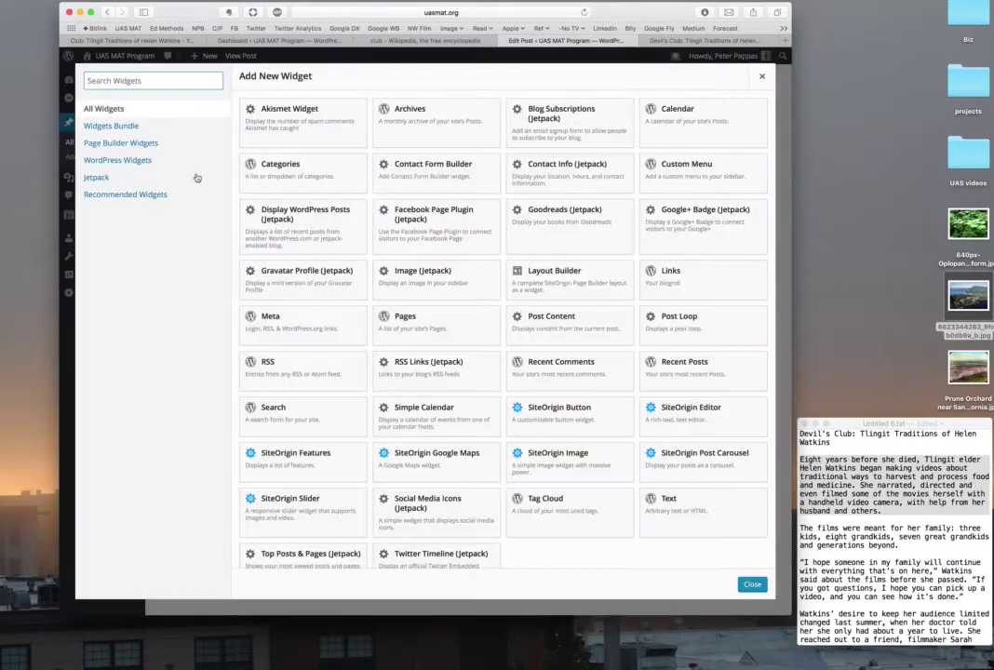
click(125, 126)
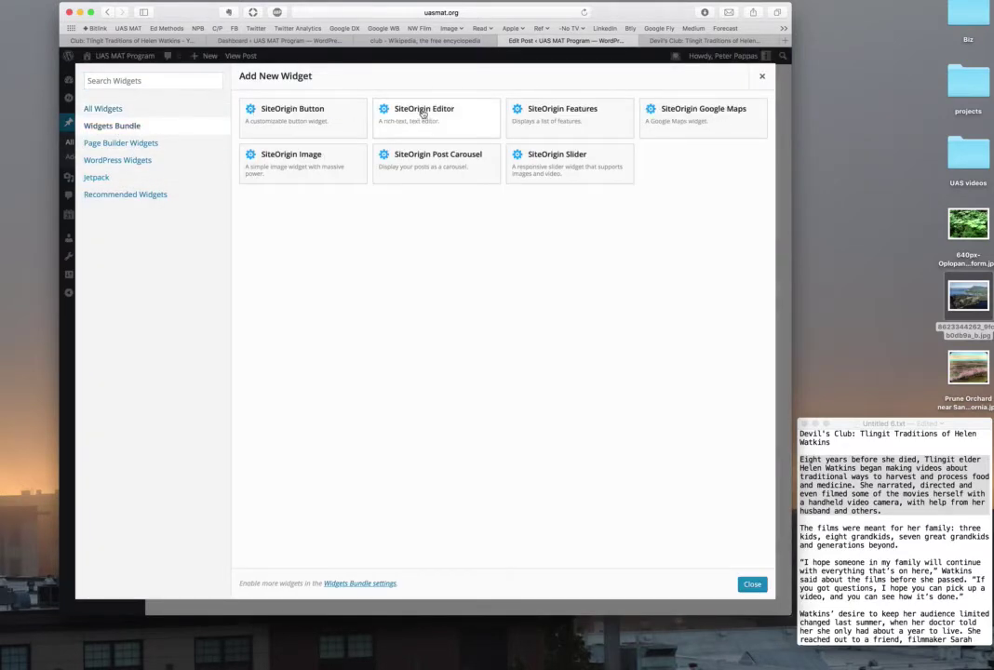
click(423, 113)
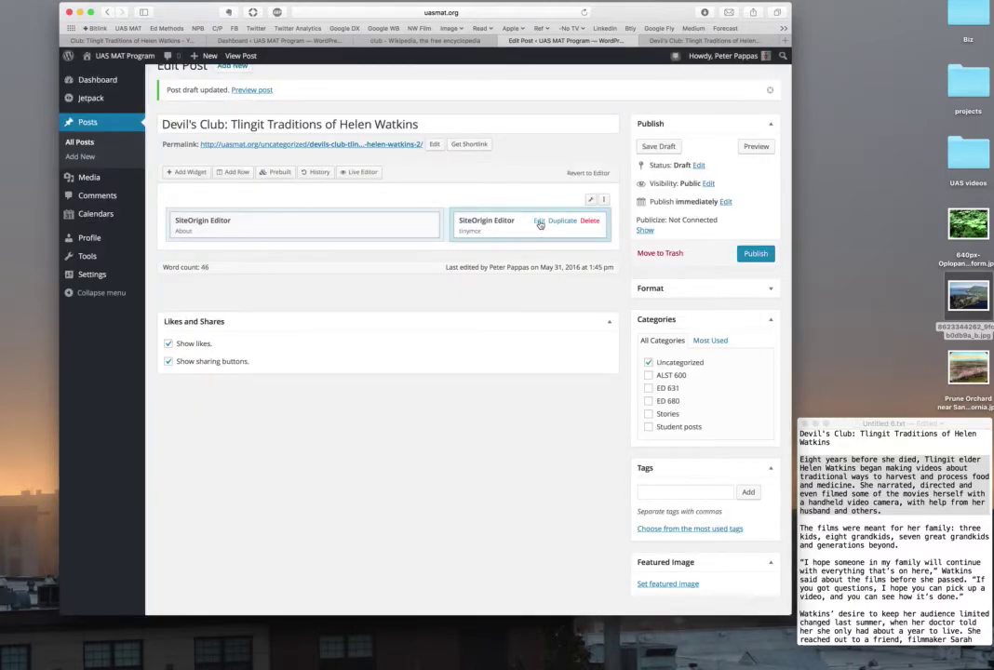
Upload 640px-Oplopanax_horridus_form.jpg from the desktop and insert it into the new widget
click(539, 221)
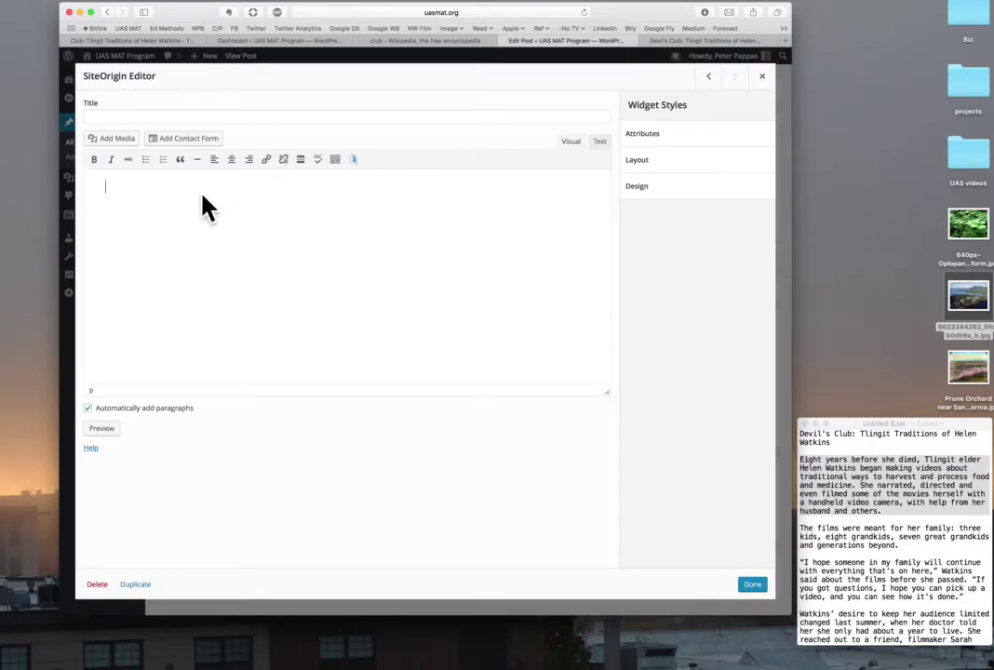
click(118, 139)
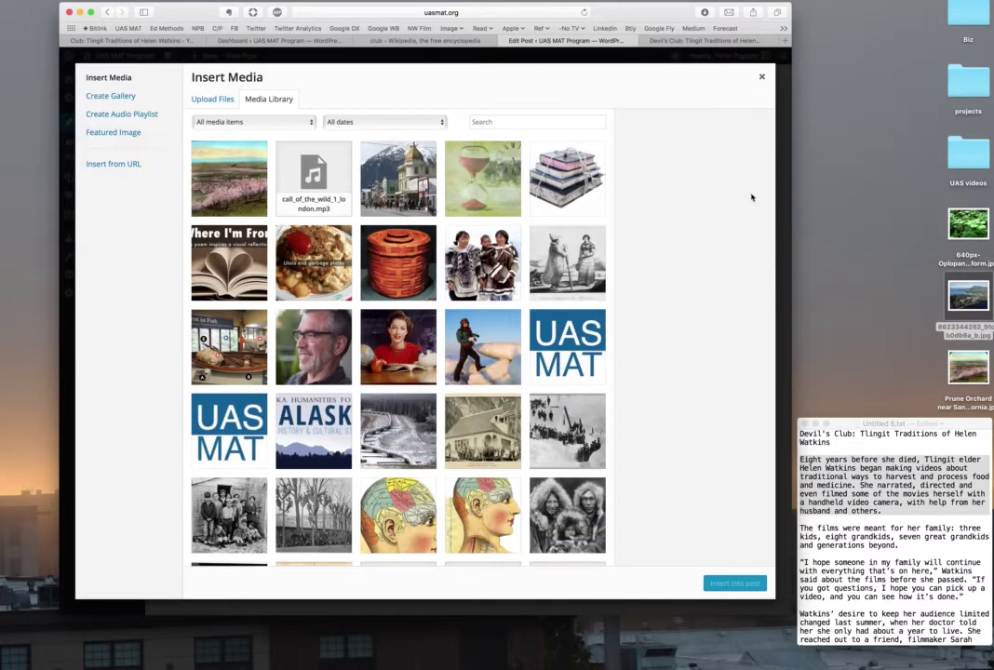
drag(795, 201, 610, 239)
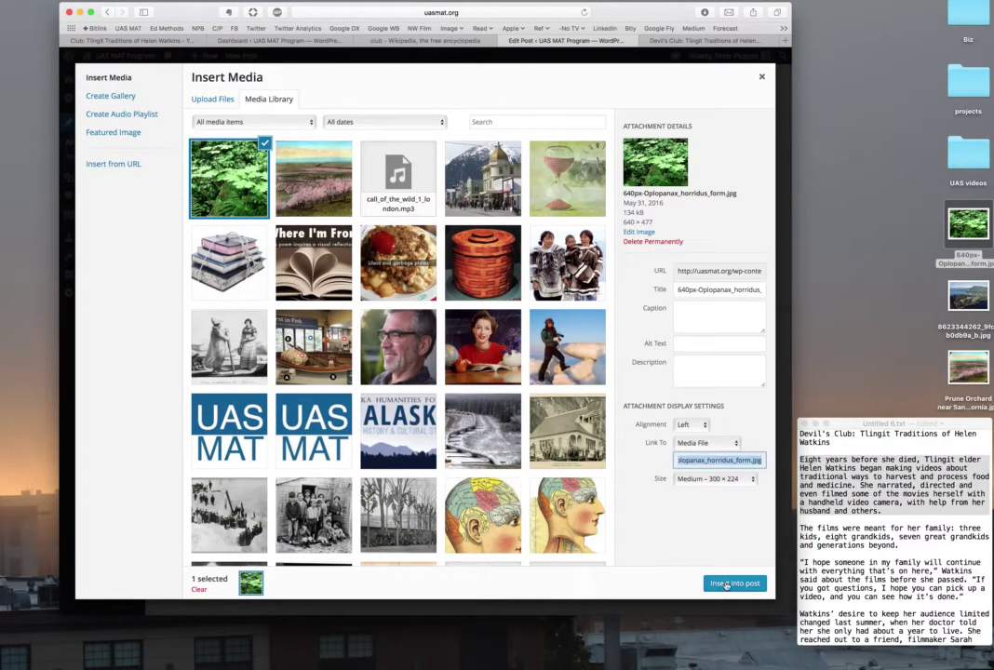
click(730, 583)
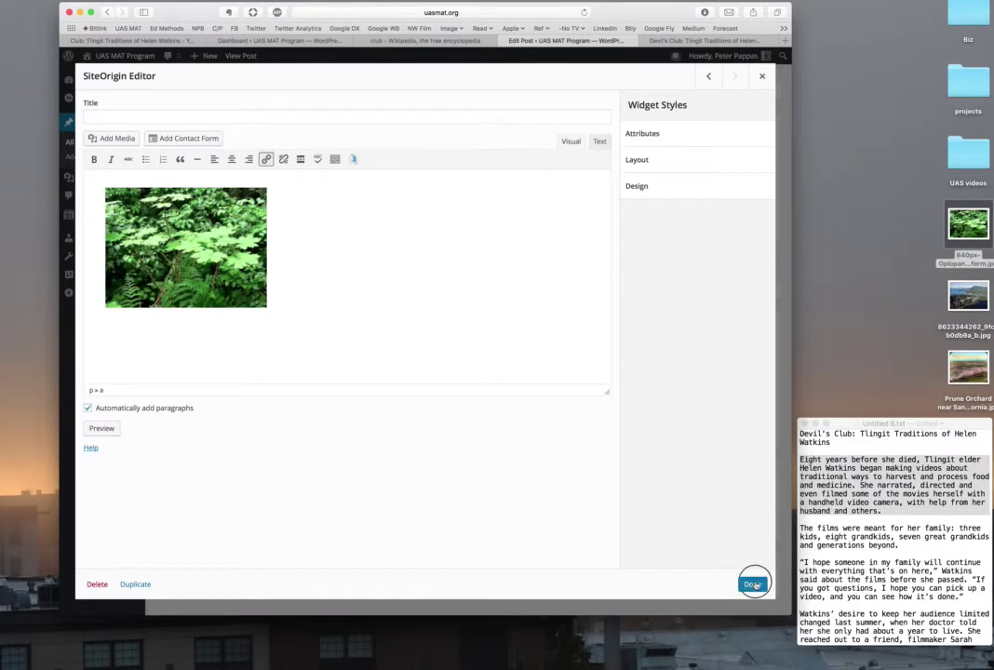
click(751, 584)
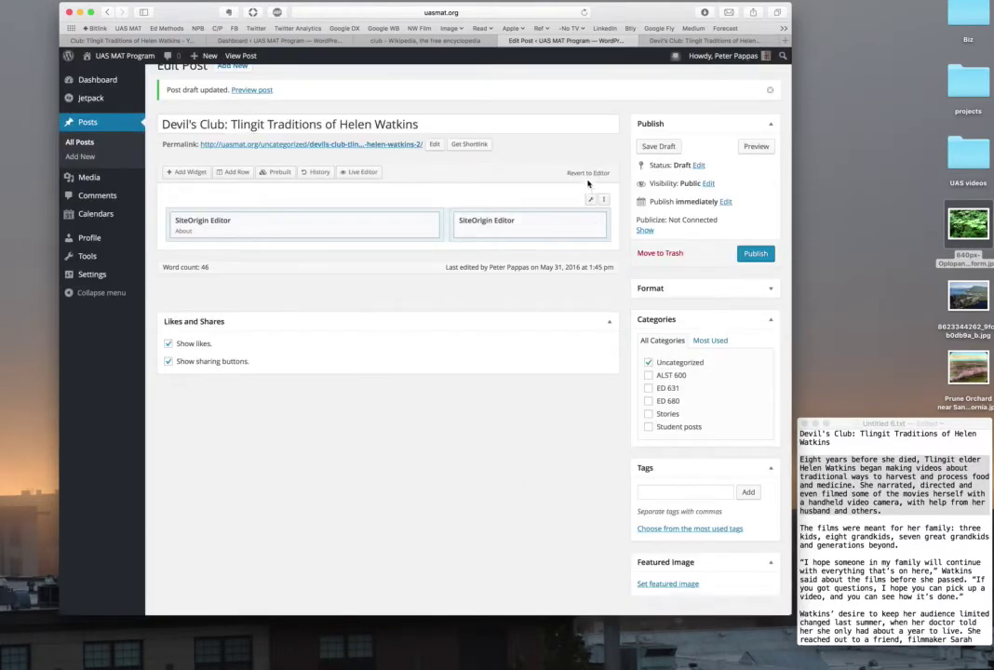
Save the draft again and preview the post with the devil's club photo
click(654, 149)
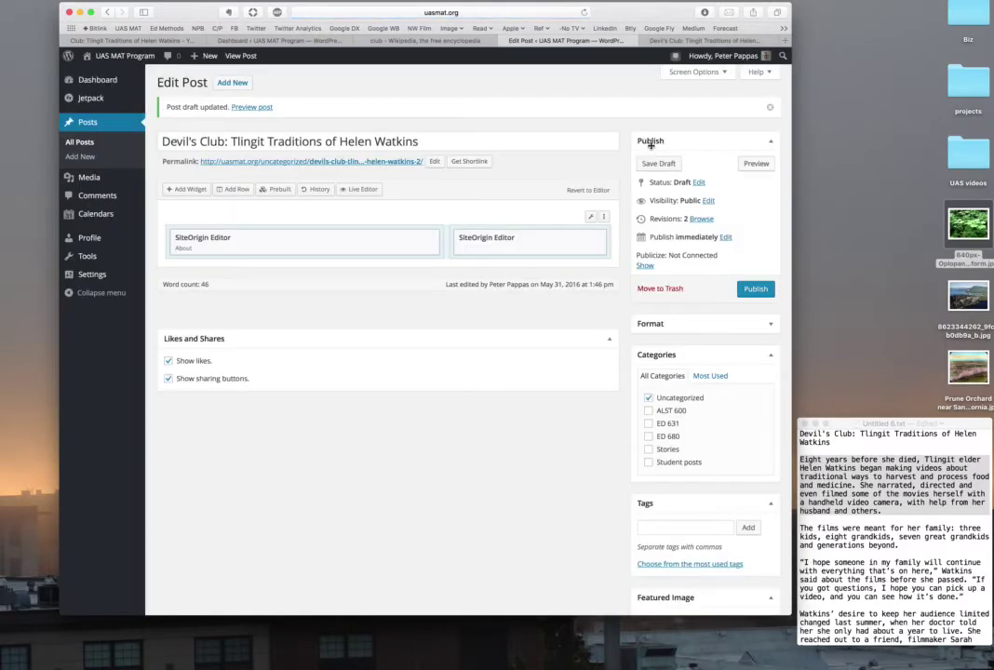
click(256, 109)
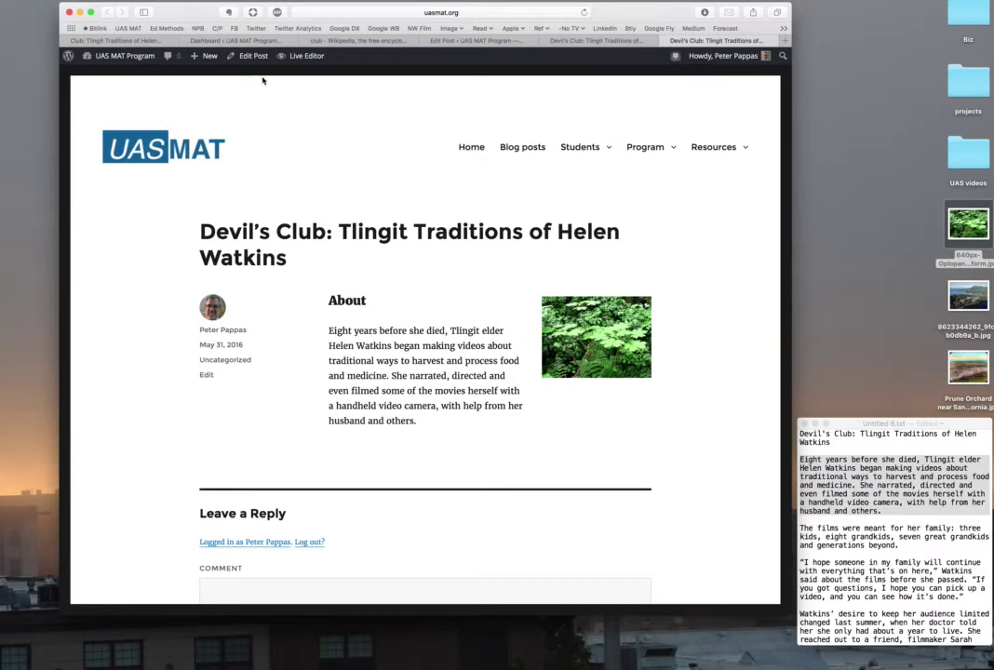
Insert a new single-column, full-width row into the post layout
click(445, 42)
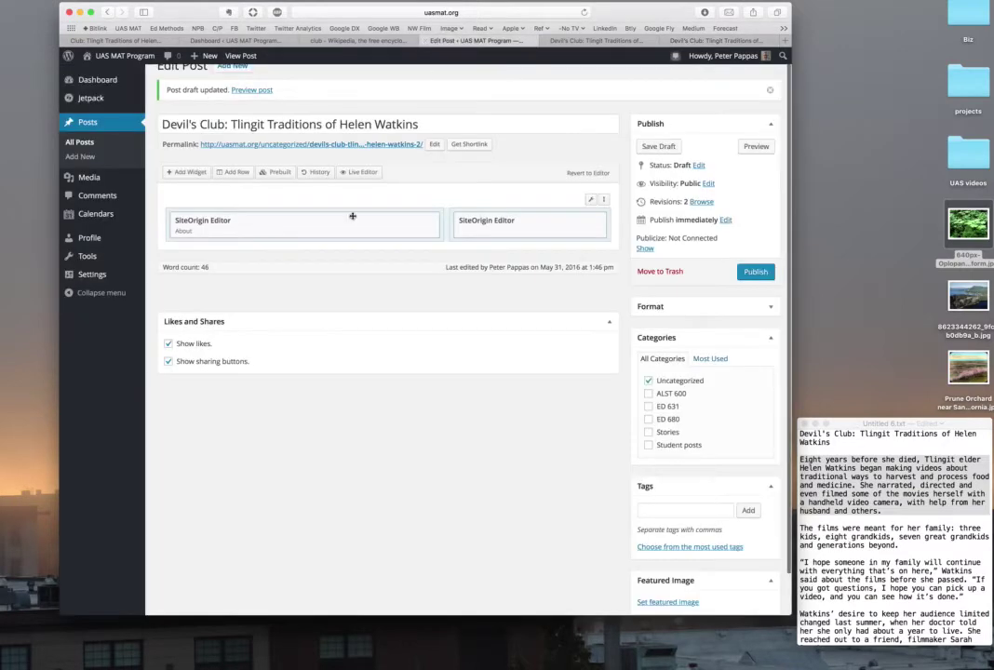
click(238, 175)
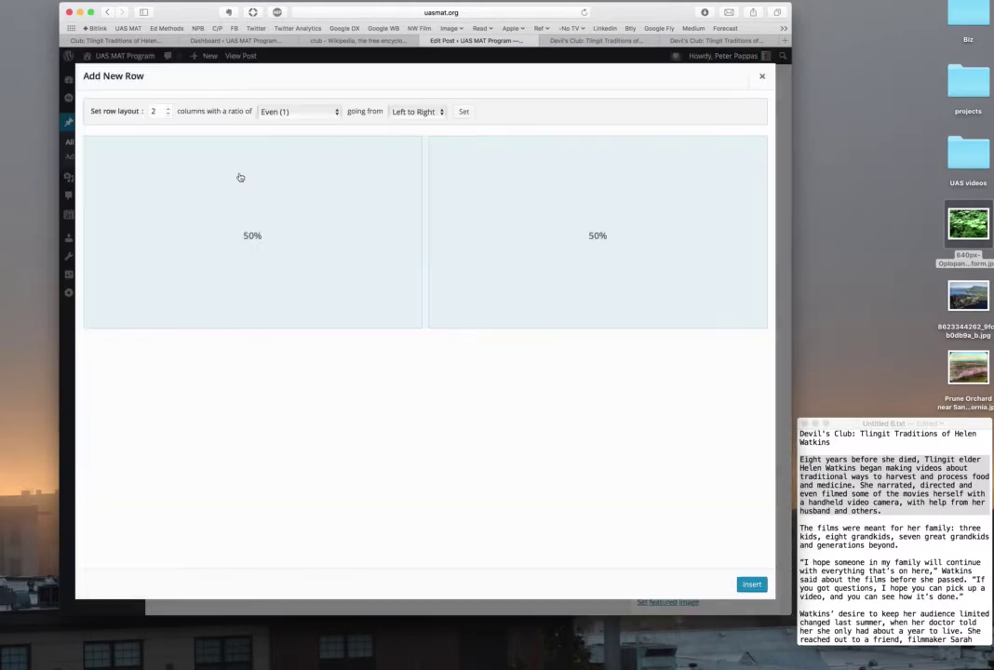
click(169, 115)
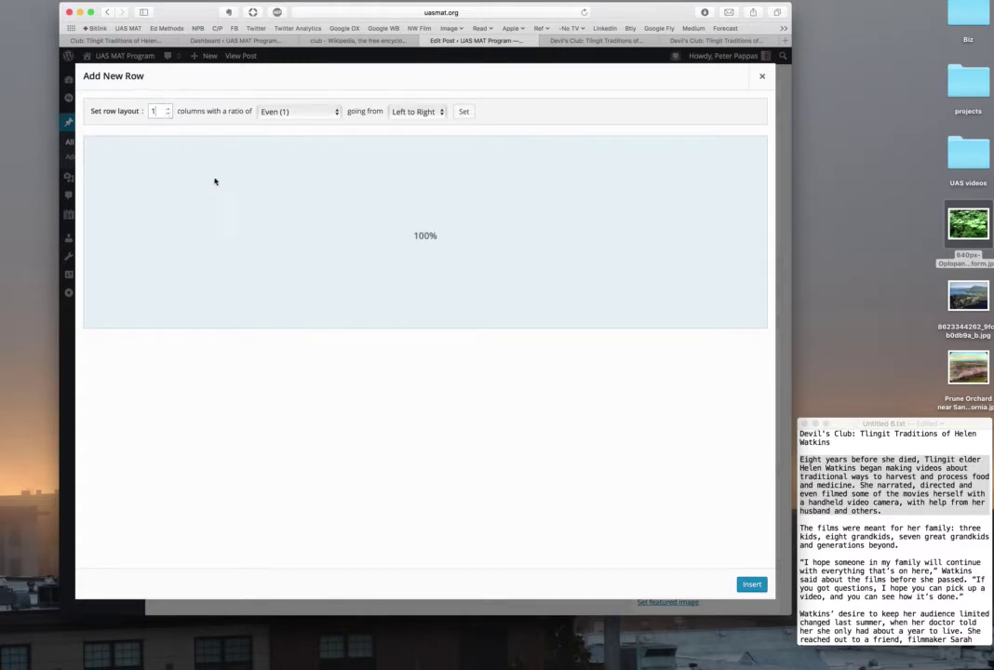
click(746, 585)
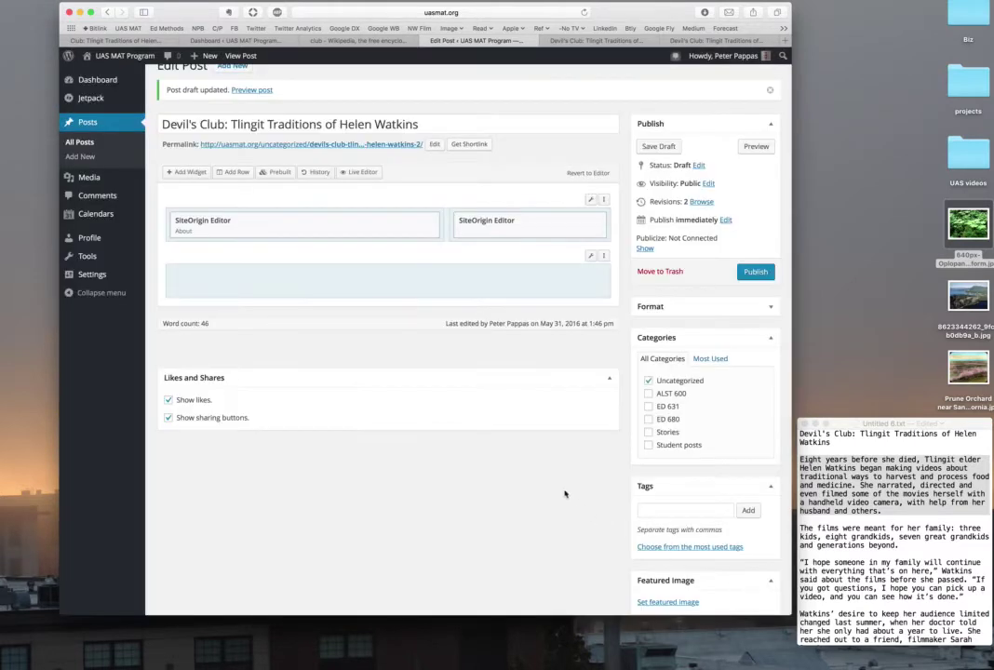
Add a SiteOrigin Editor widget from the Widgets Bundle to the new row and open it for editing
click(199, 176)
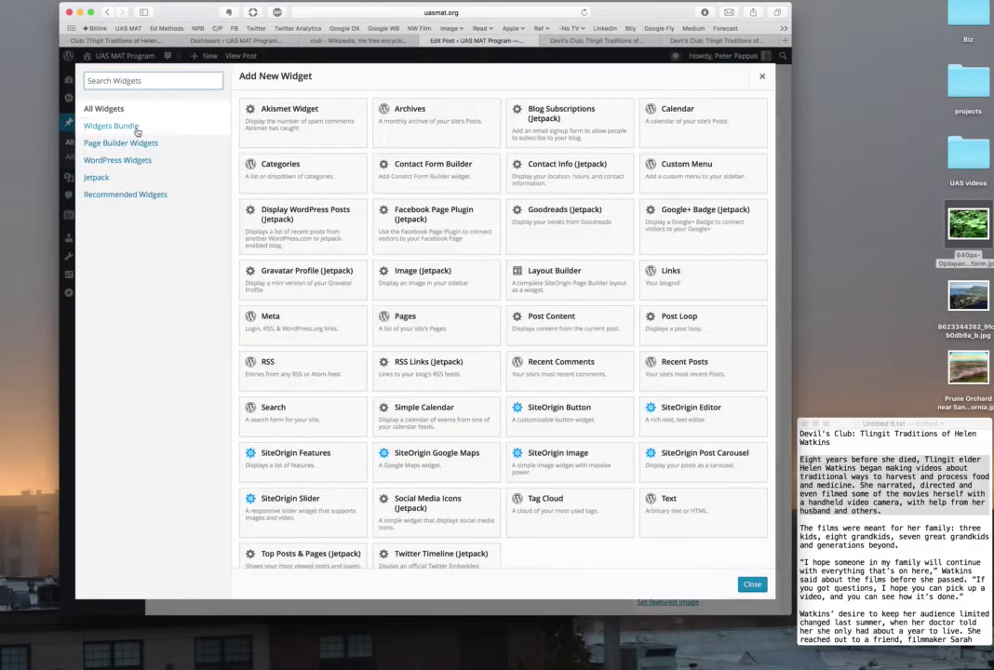
click(137, 131)
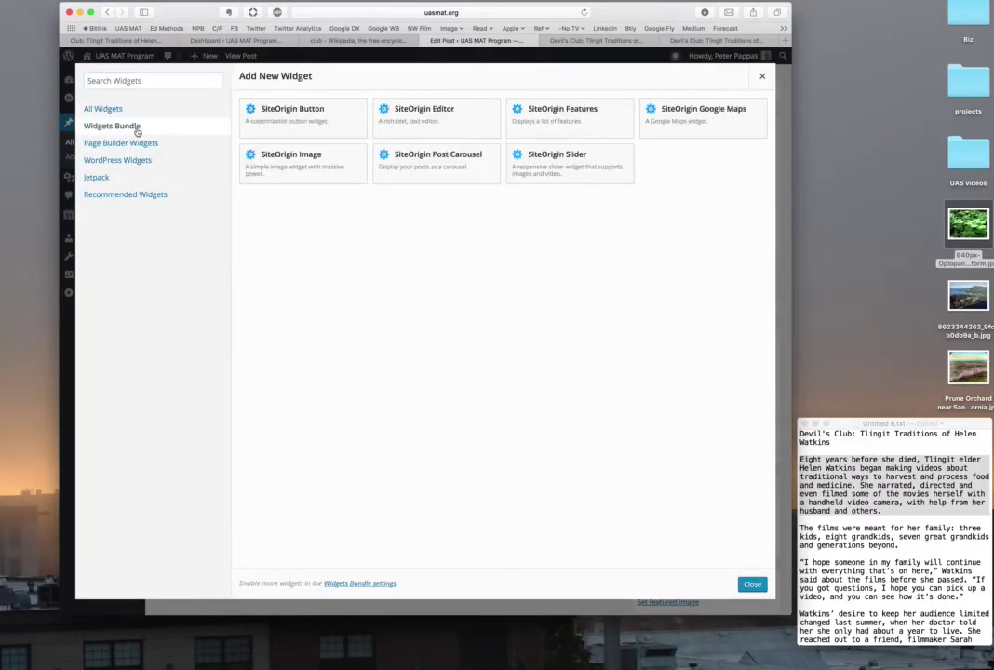
click(436, 119)
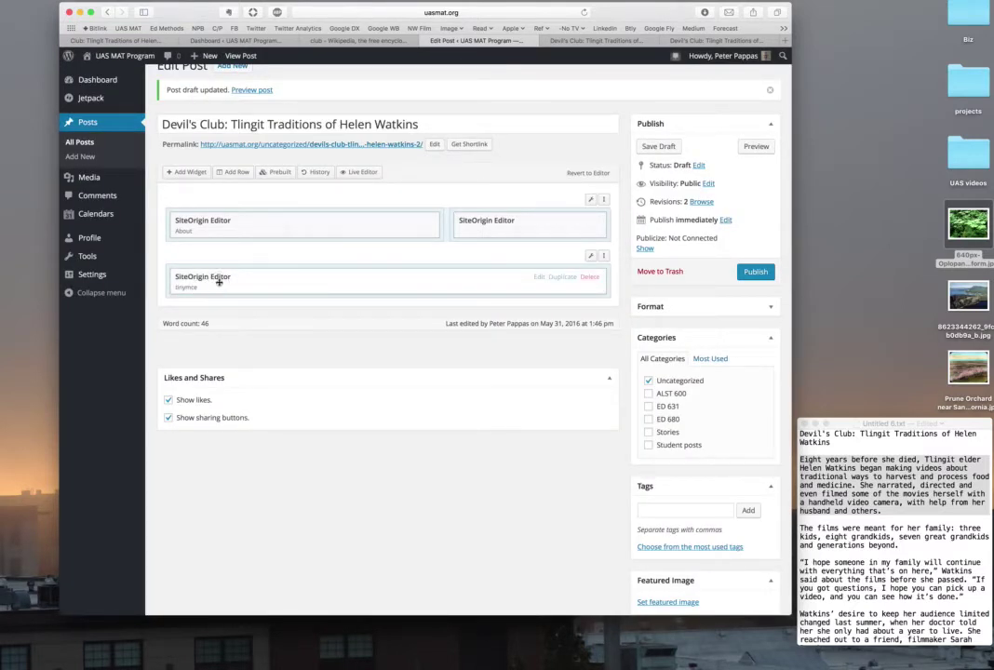
click(539, 276)
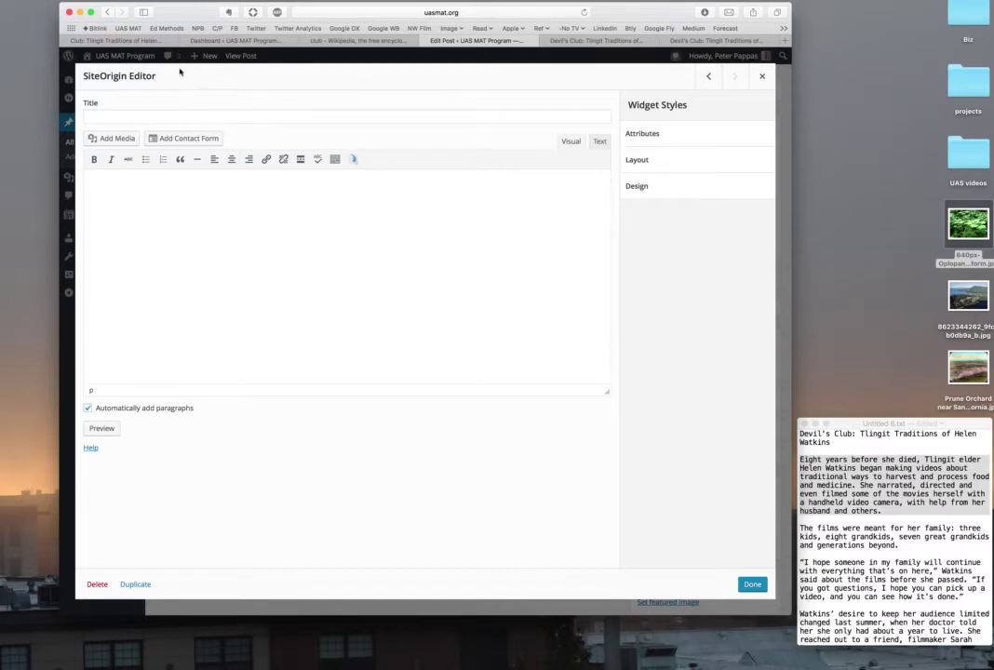
Copy the Devil's Club video's iframe code from YouTube's Share > Embed panel
click(140, 41)
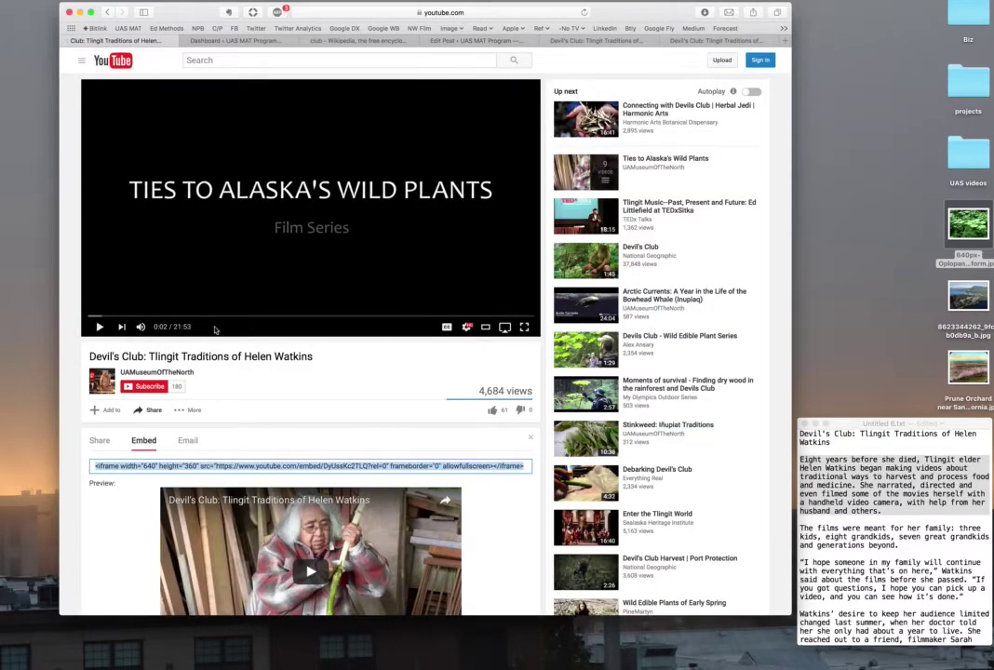
click(244, 391)
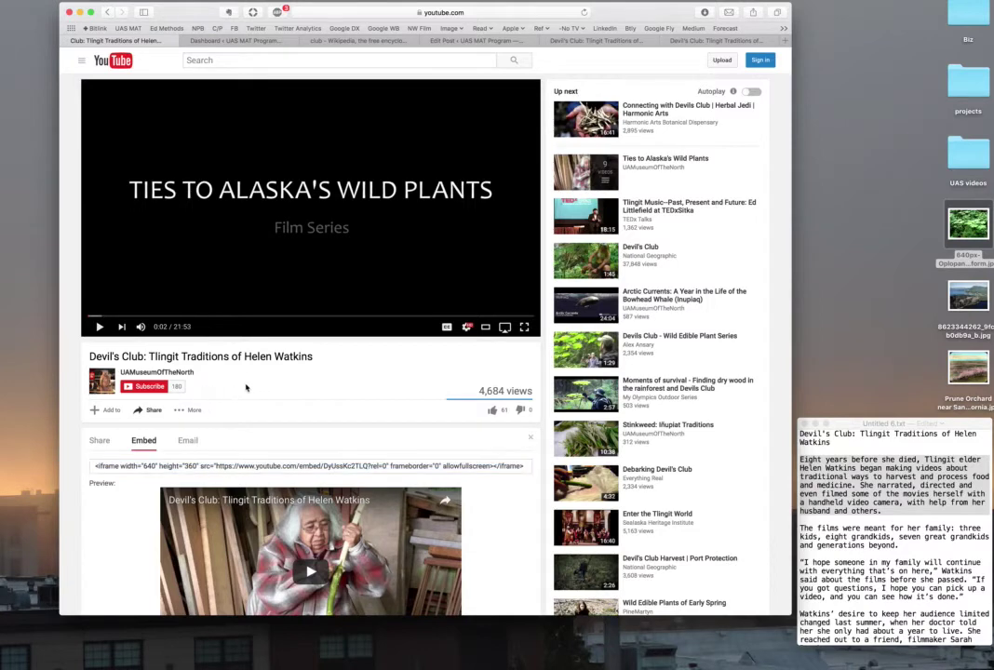
click(151, 410)
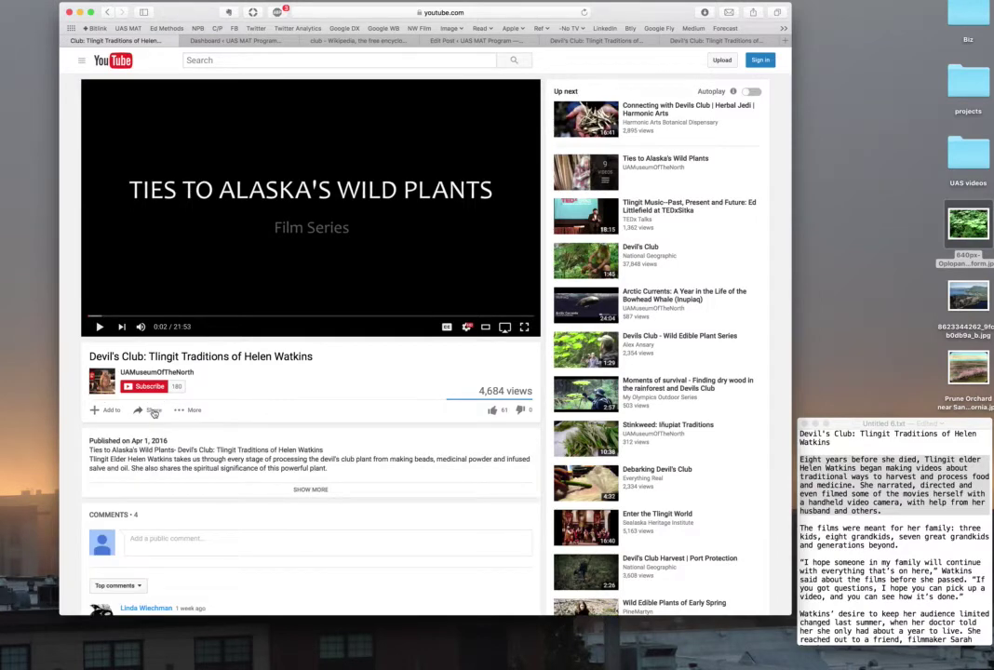
click(153, 410)
click(200, 466)
click(200, 467)
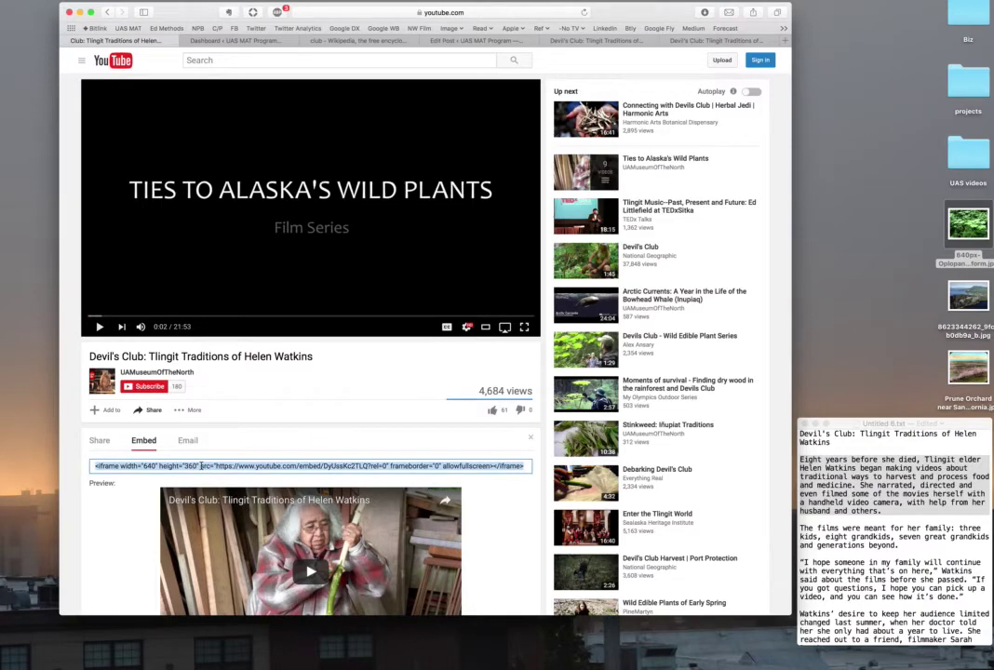
click(440, 42)
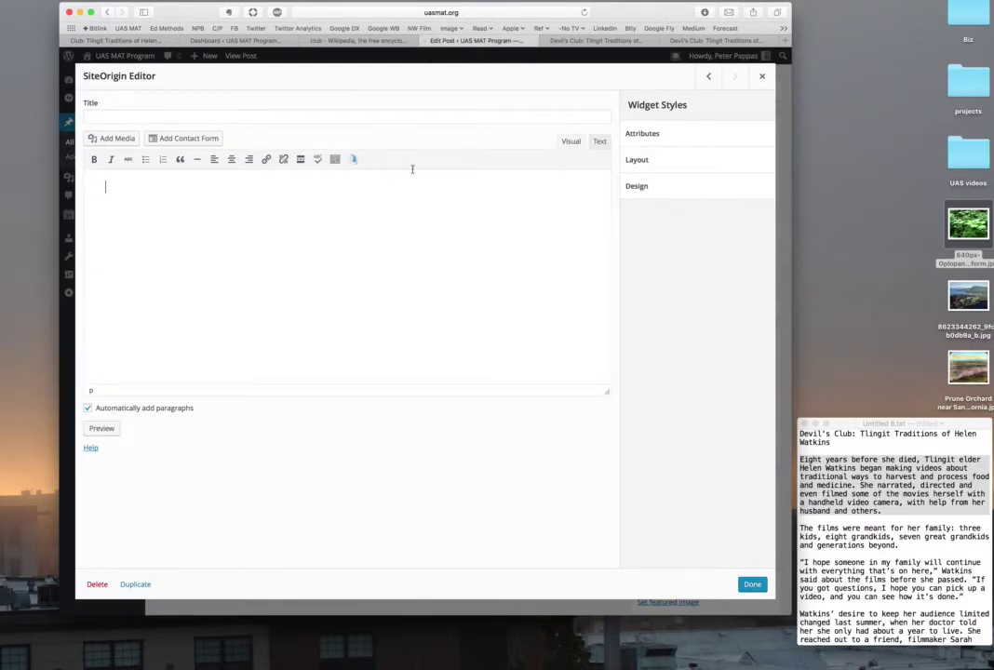
Paste the YouTube iframe code in the widget's Text view, check the player in Visual, and click Done
click(599, 143)
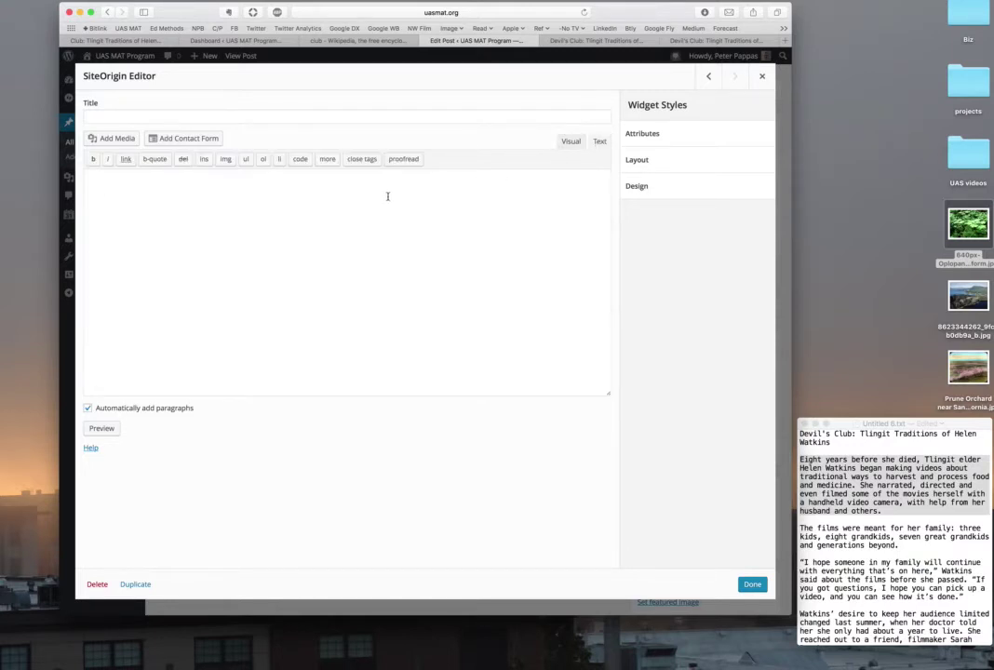
text(<iframe width="640" height="360" src="https://www.youtube.com/embed/DyUssKcZTLQ?rel=0" frameborder="0" allowfullscreen></iframe>)
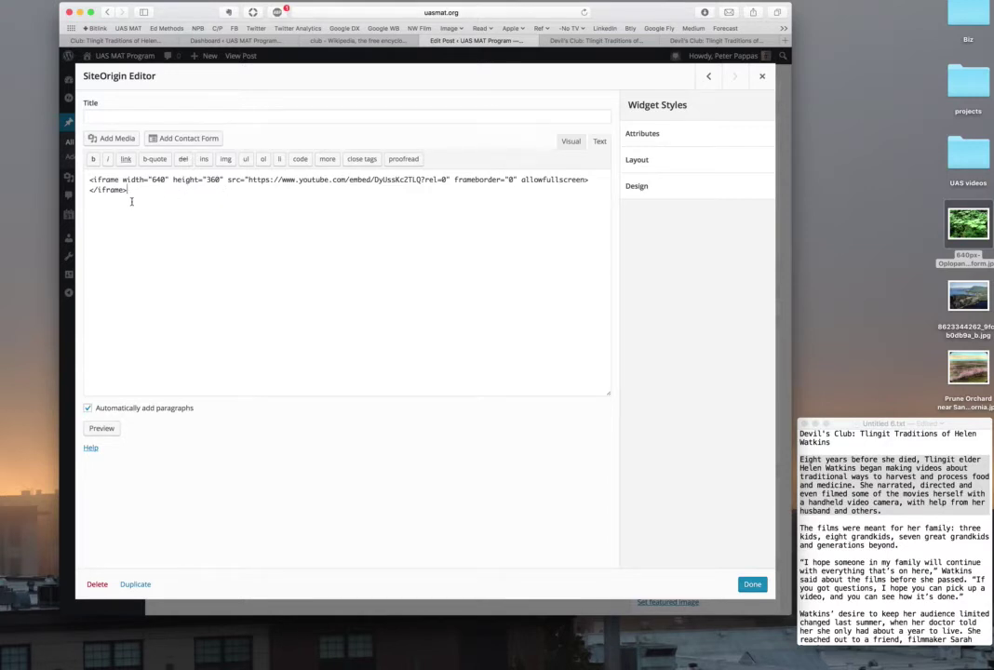
click(571, 141)
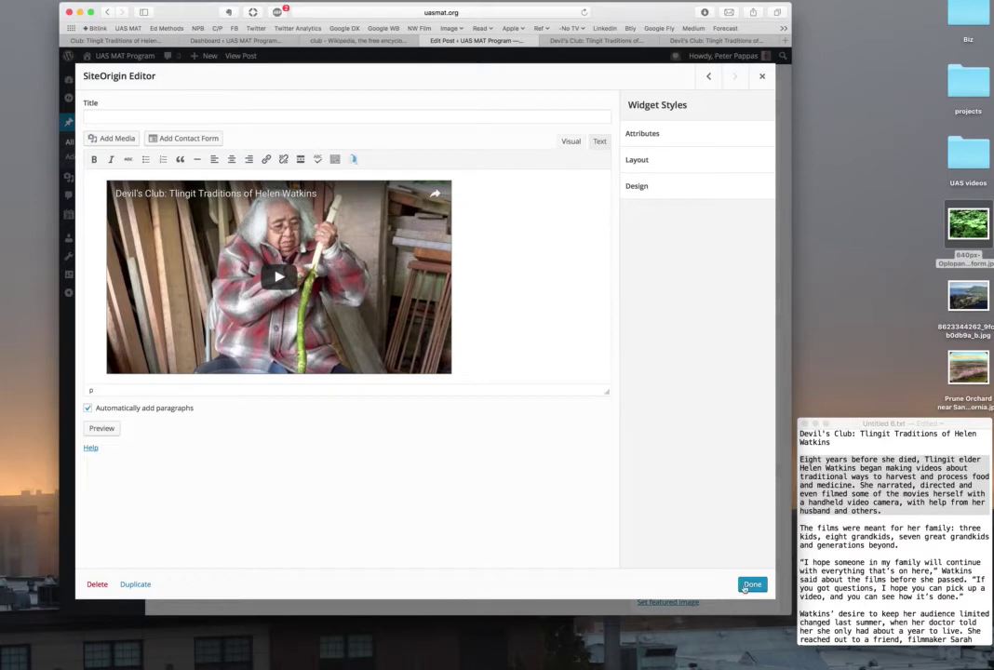
click(752, 583)
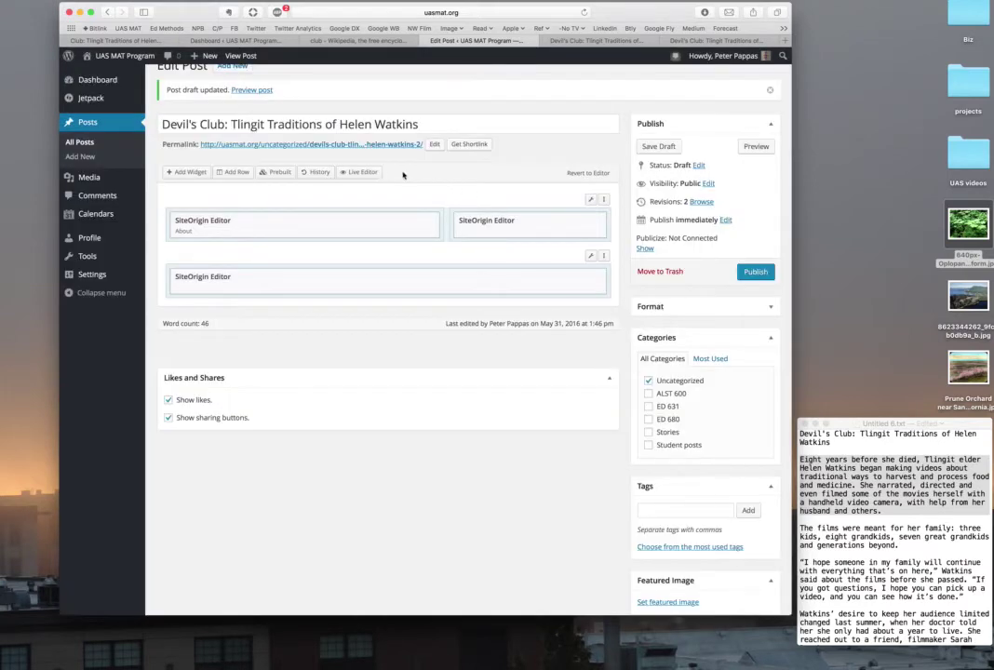
Save the draft twice and preview it to confirm the video appears below the About photo
click(648, 147)
click(263, 90)
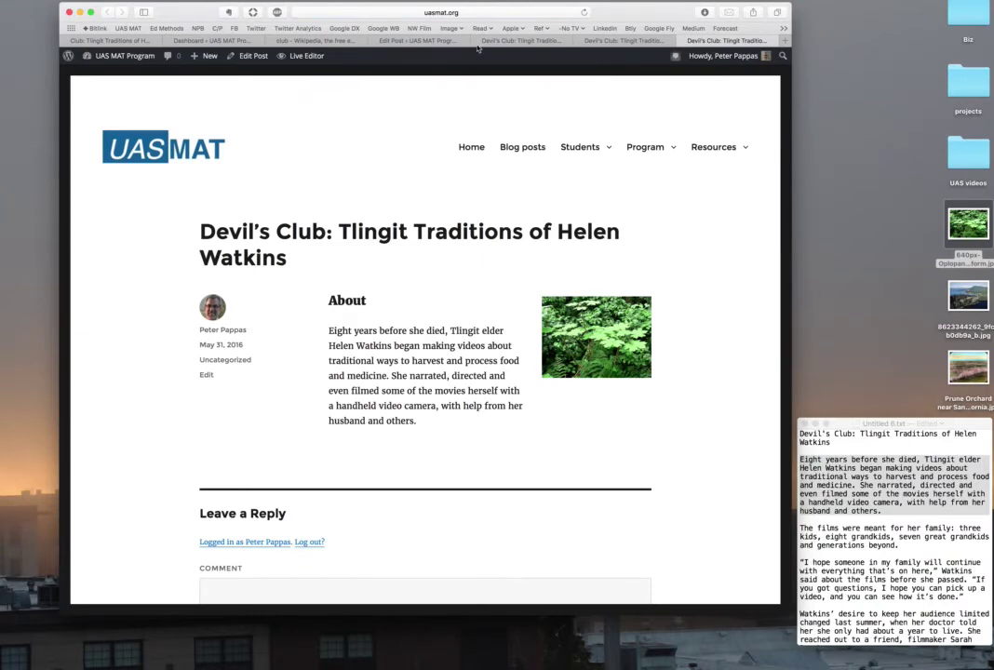
click(416, 40)
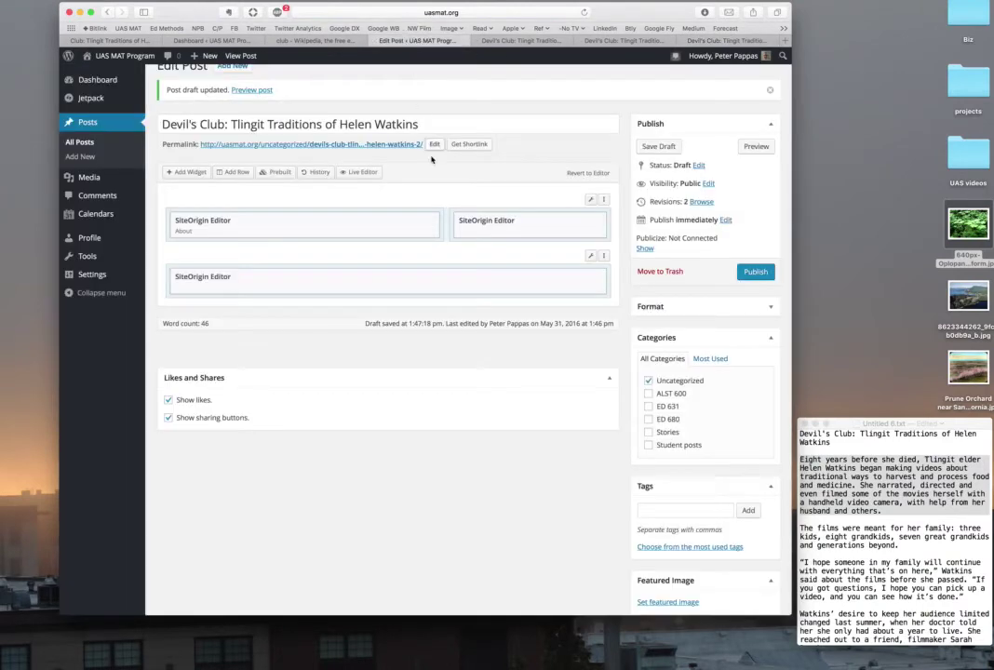
click(658, 147)
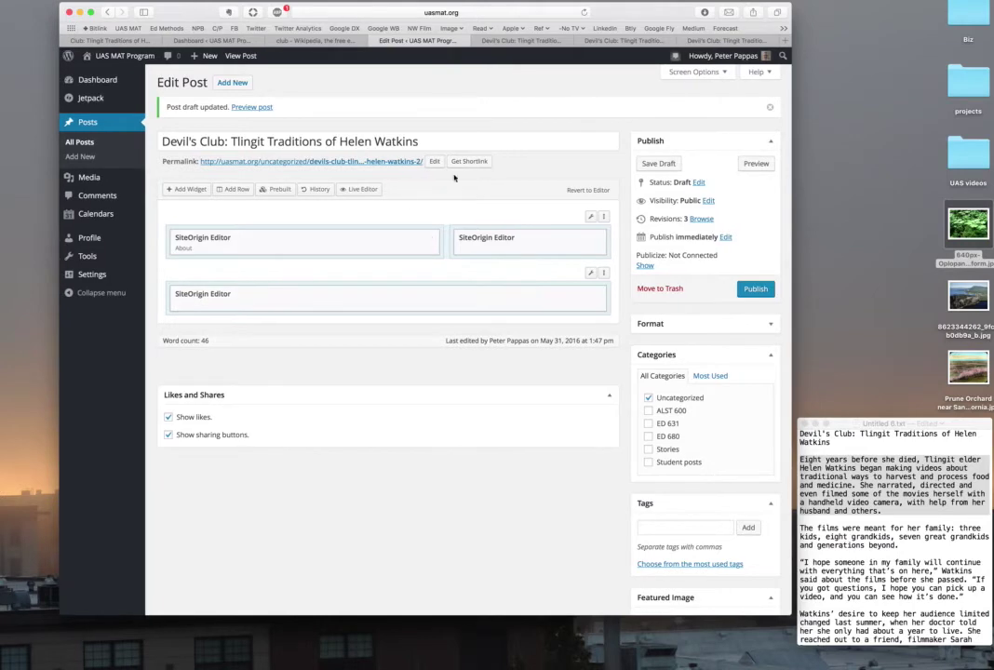
click(261, 108)
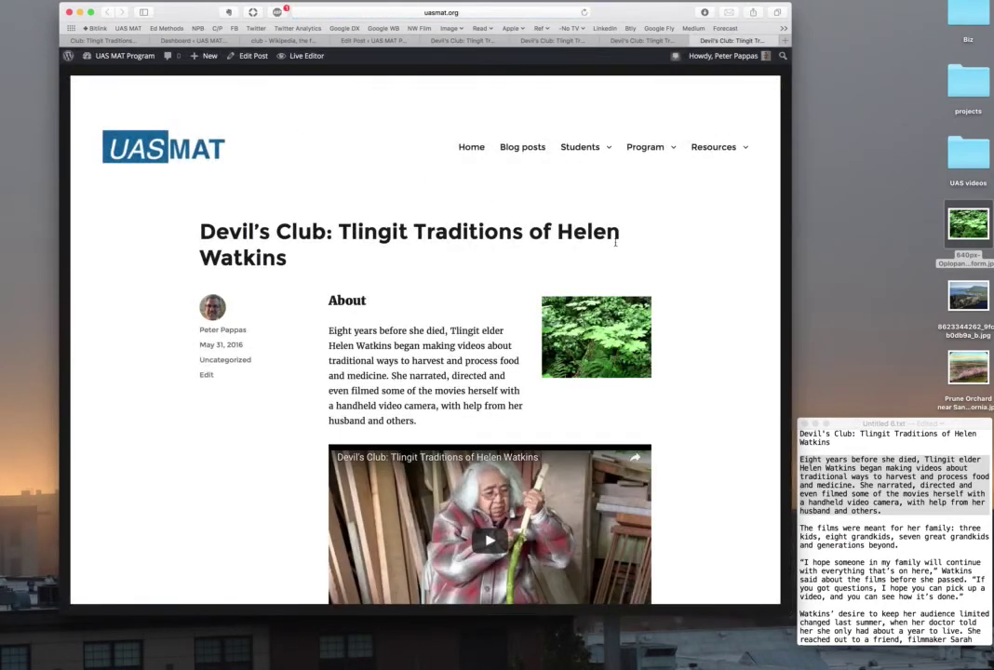
scroll(715, 282, down, 3)
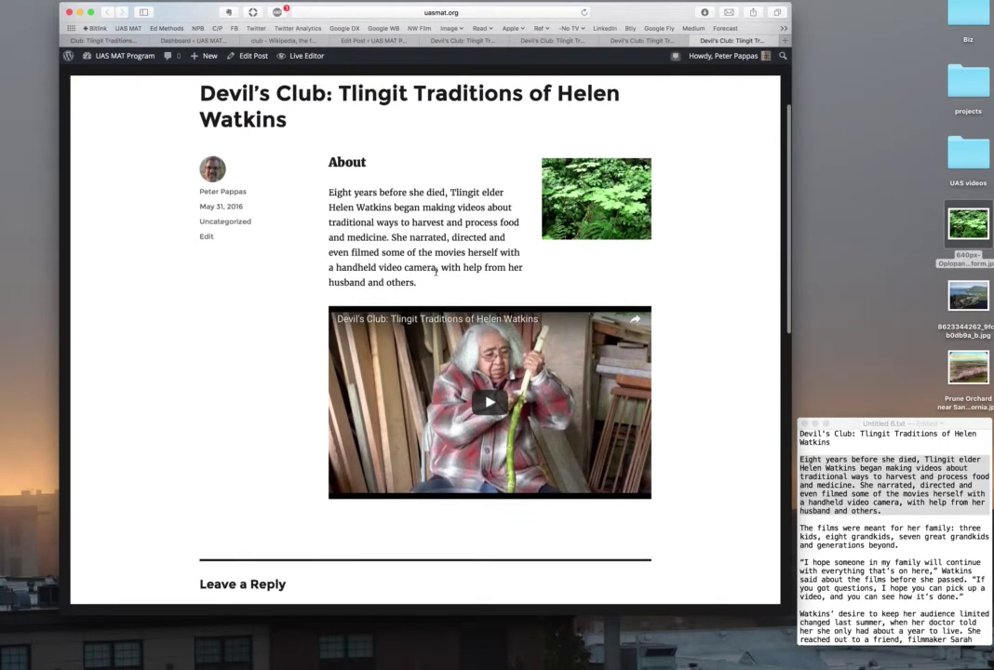
Insert a new two-column row and drag it below the video row
scroll(658, 295, up, 3)
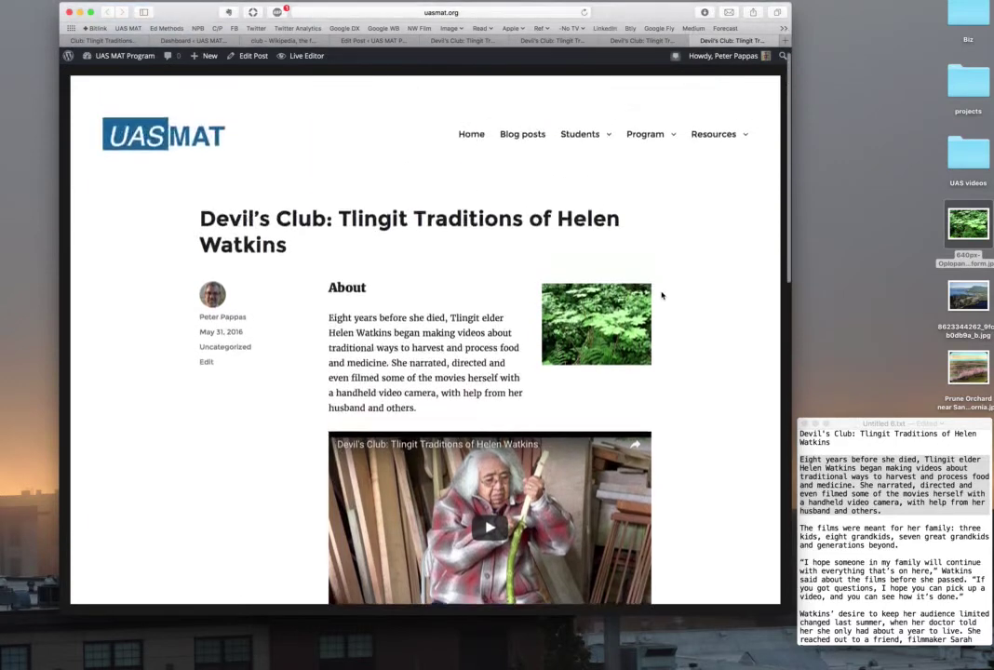
click(346, 41)
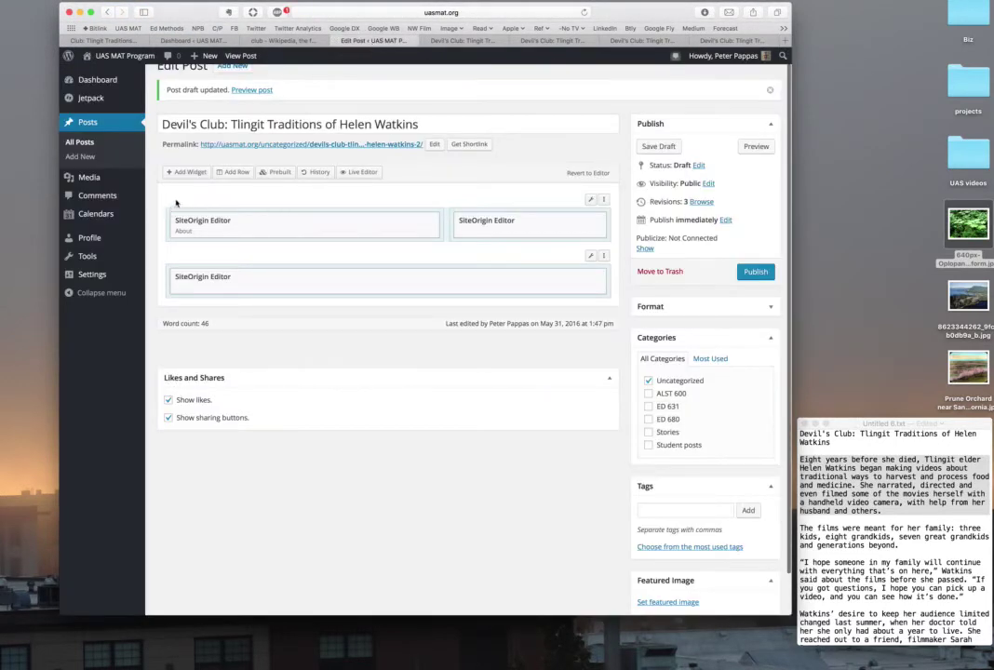
click(233, 172)
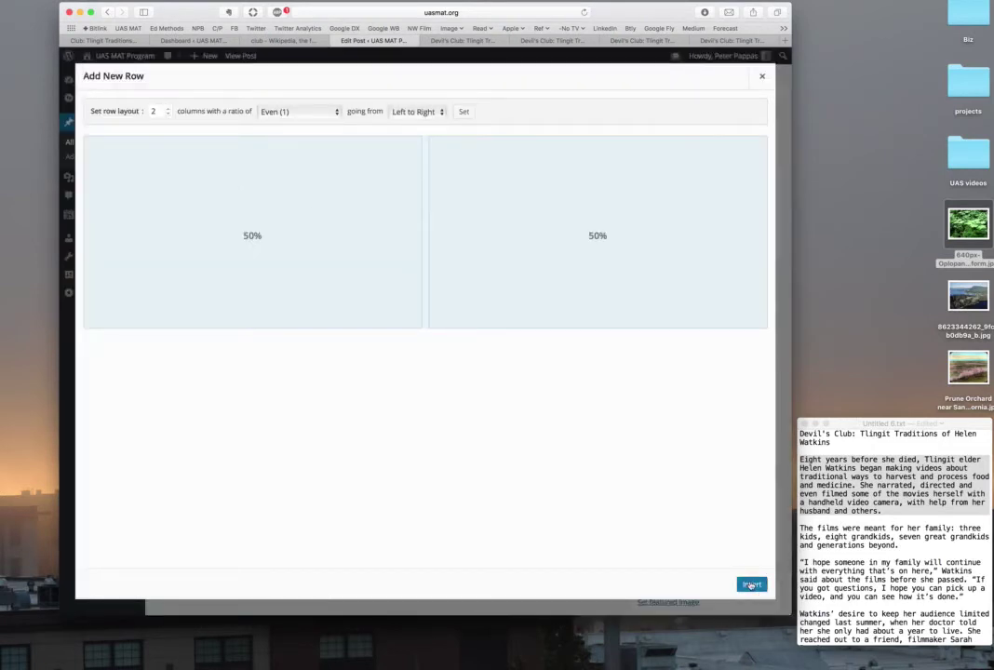
click(751, 584)
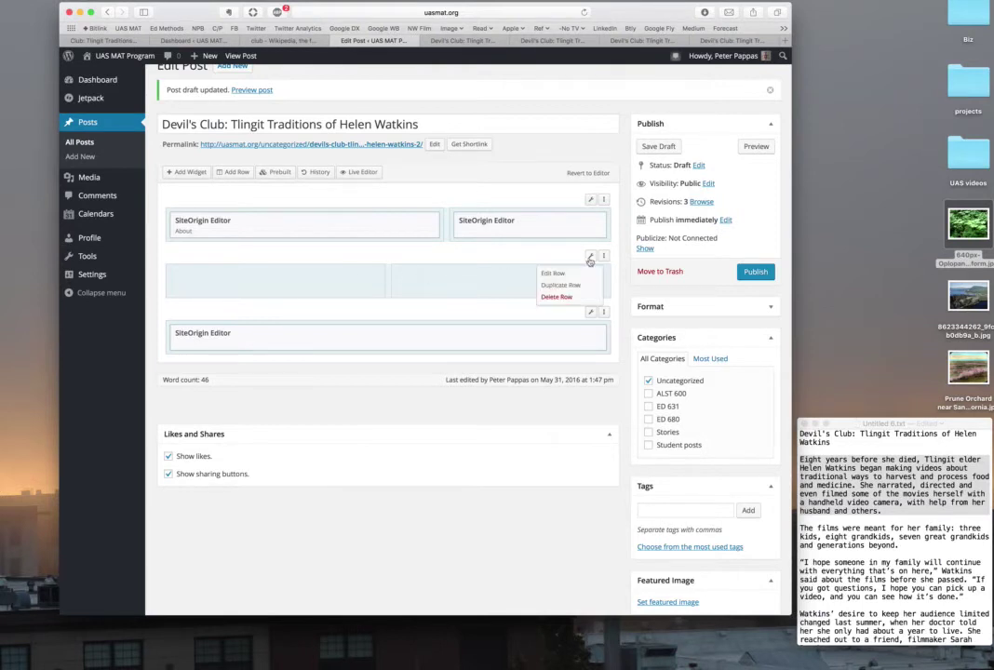
drag(605, 255, 612, 317)
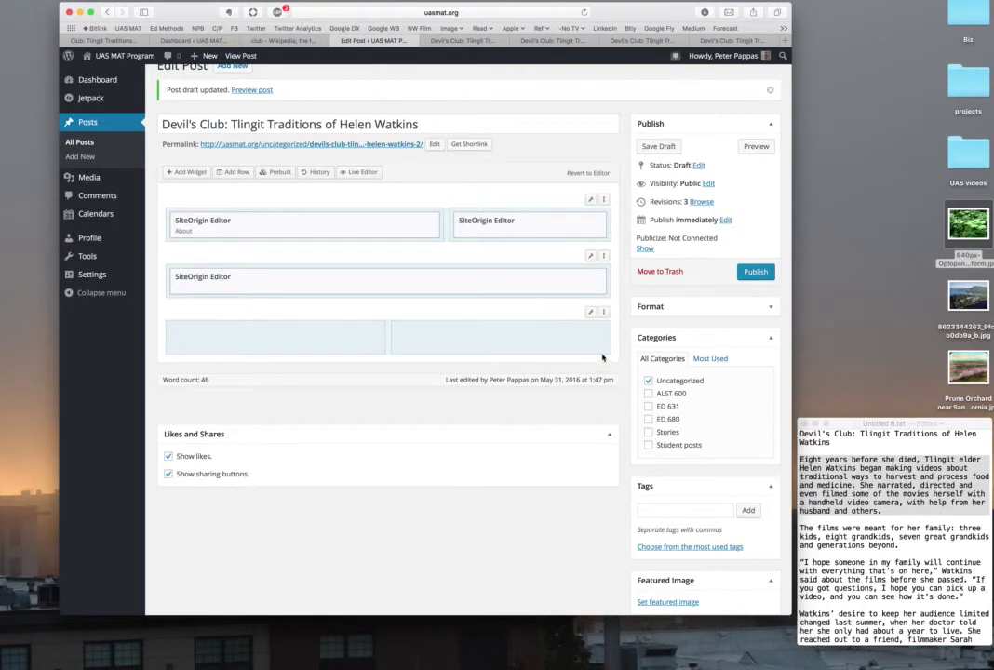
Change the empty bottom row's layout to a single 100% column
click(355, 340)
mouse_move(590, 317)
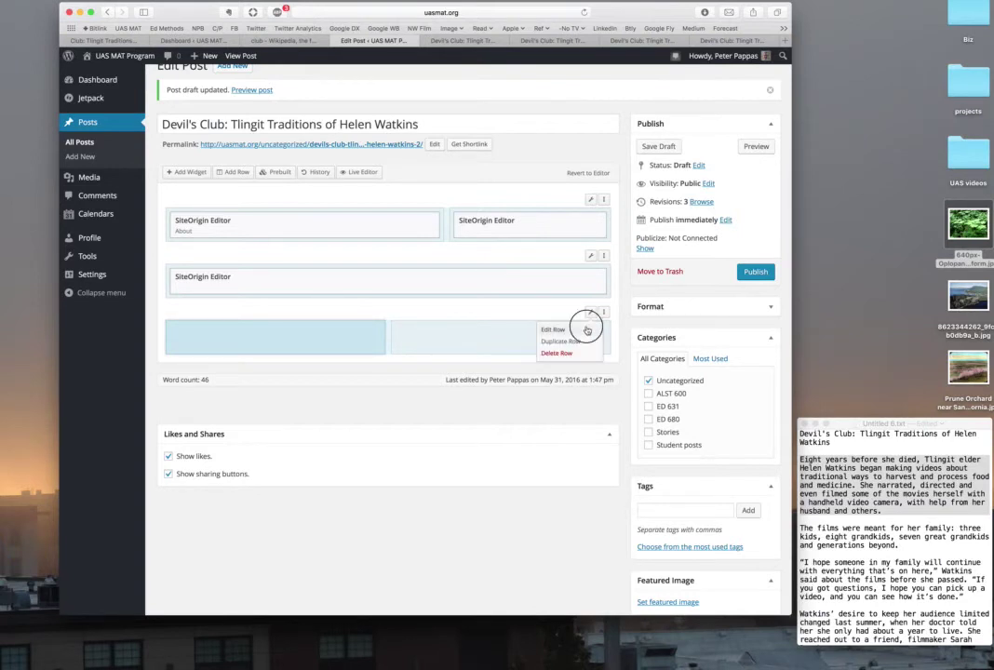
click(554, 329)
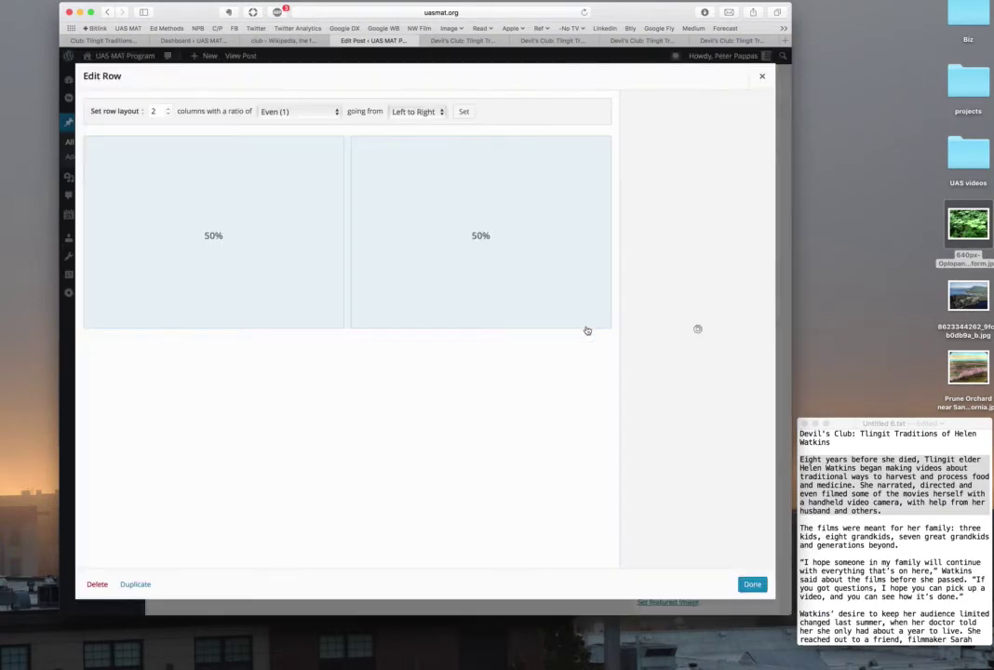
click(169, 114)
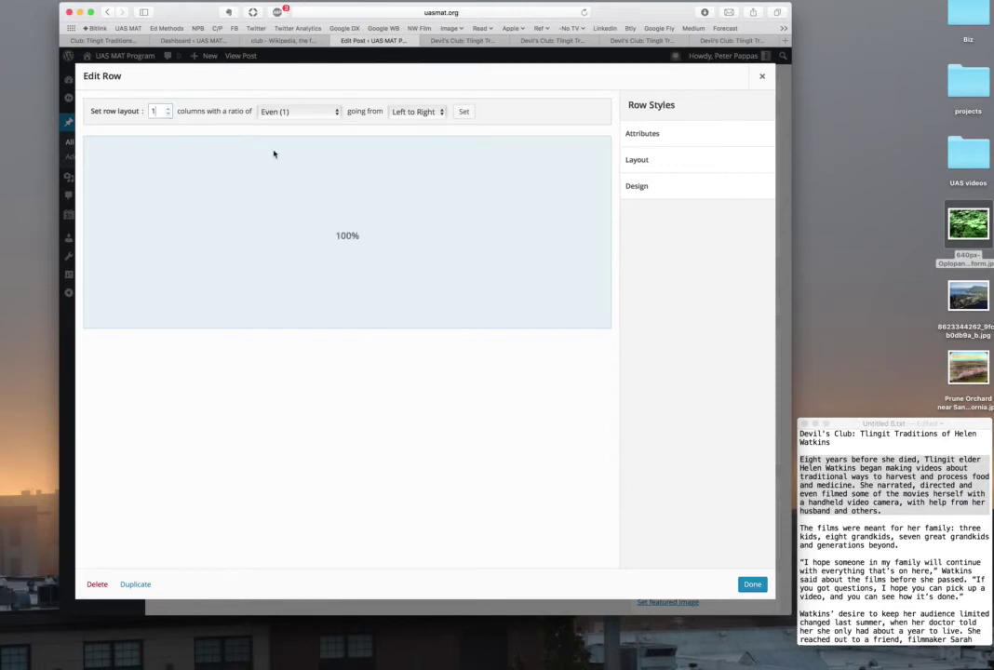
Apply the single-column layout, then add a SiteOrigin Editor widget to the bottom row and open it
click(749, 584)
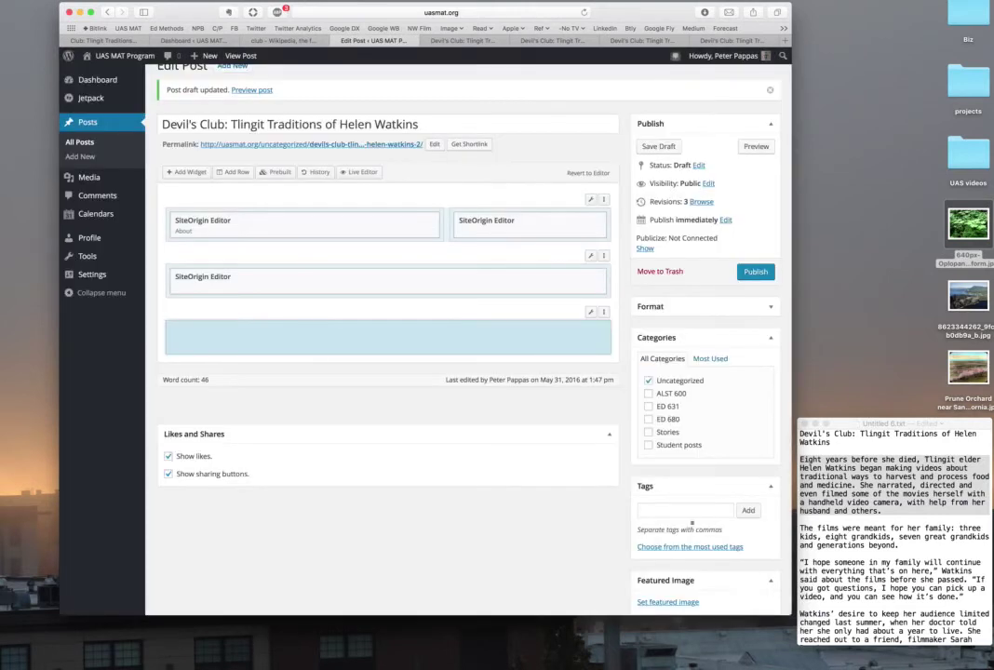
click(198, 173)
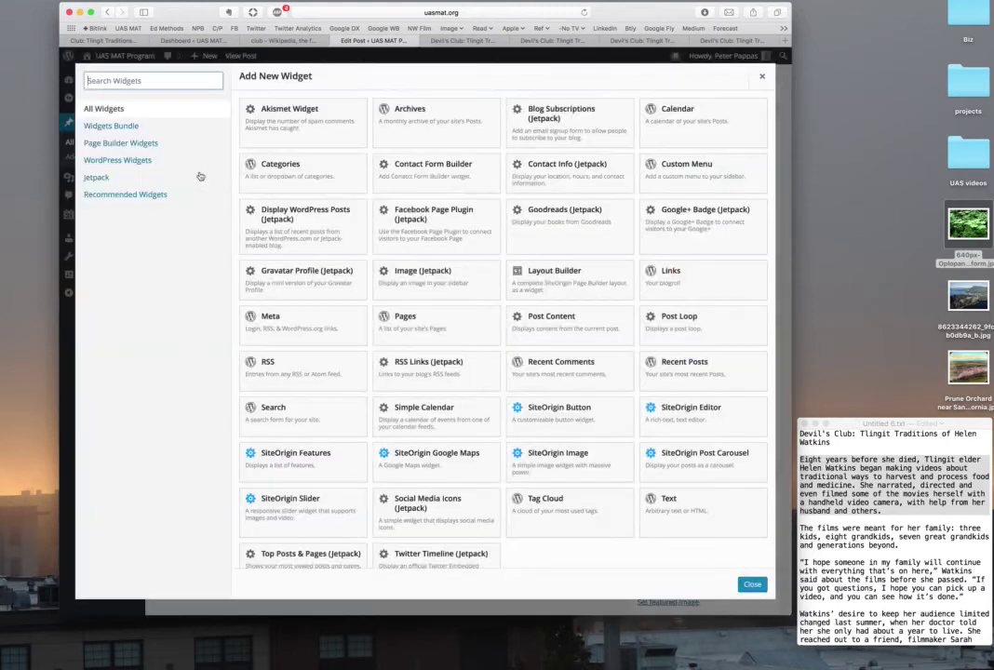
click(127, 130)
click(386, 108)
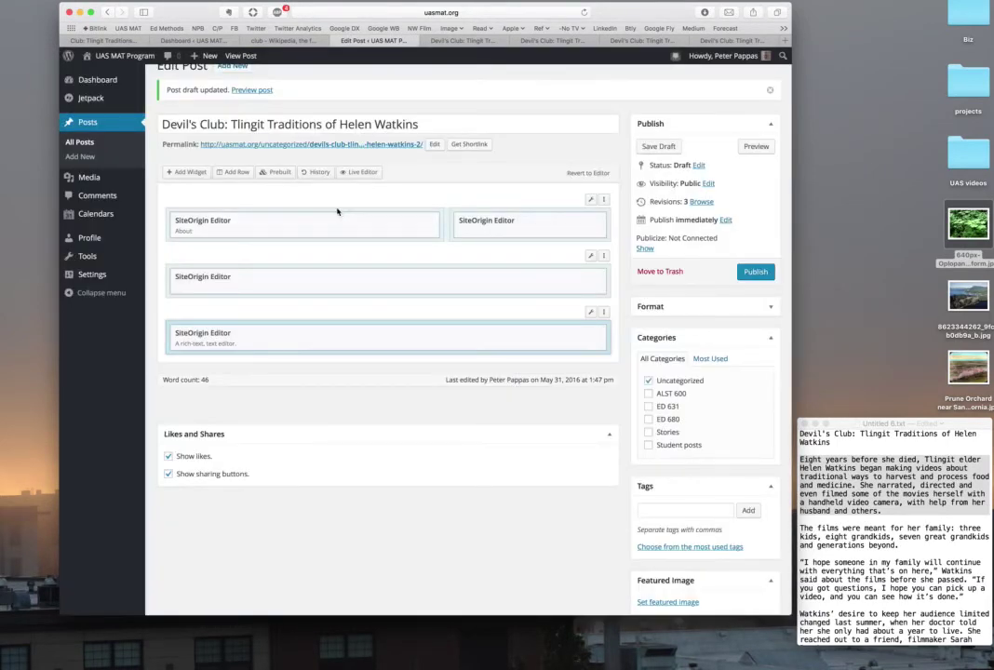
click(202, 335)
Paste the full Devil's Club article text from TextEdit into the widget, then save the draft
click(869, 545)
drag(869, 545, 899, 545)
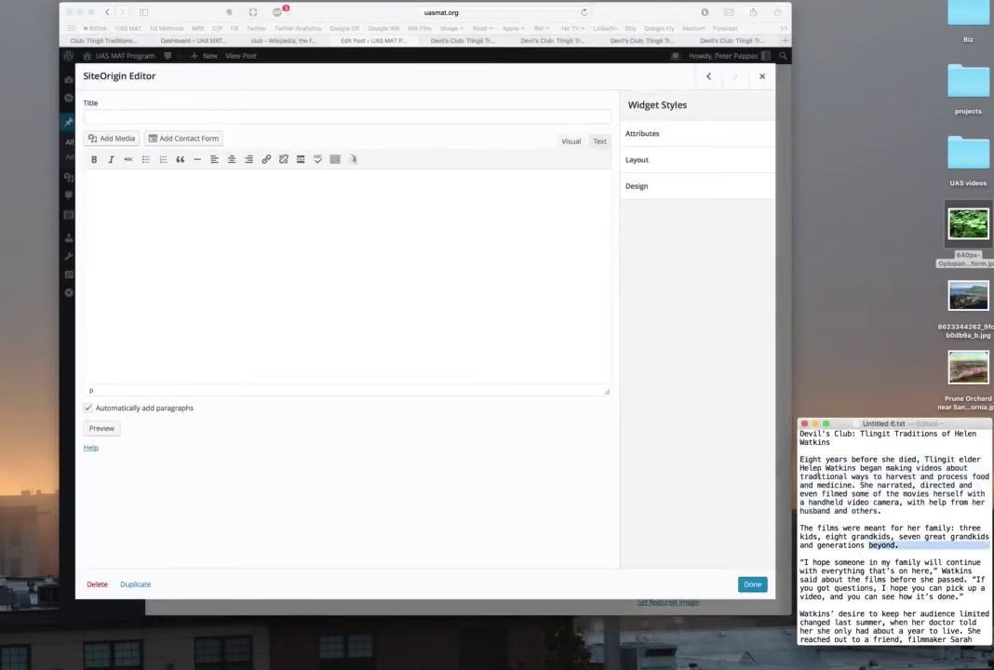
key(super+a)
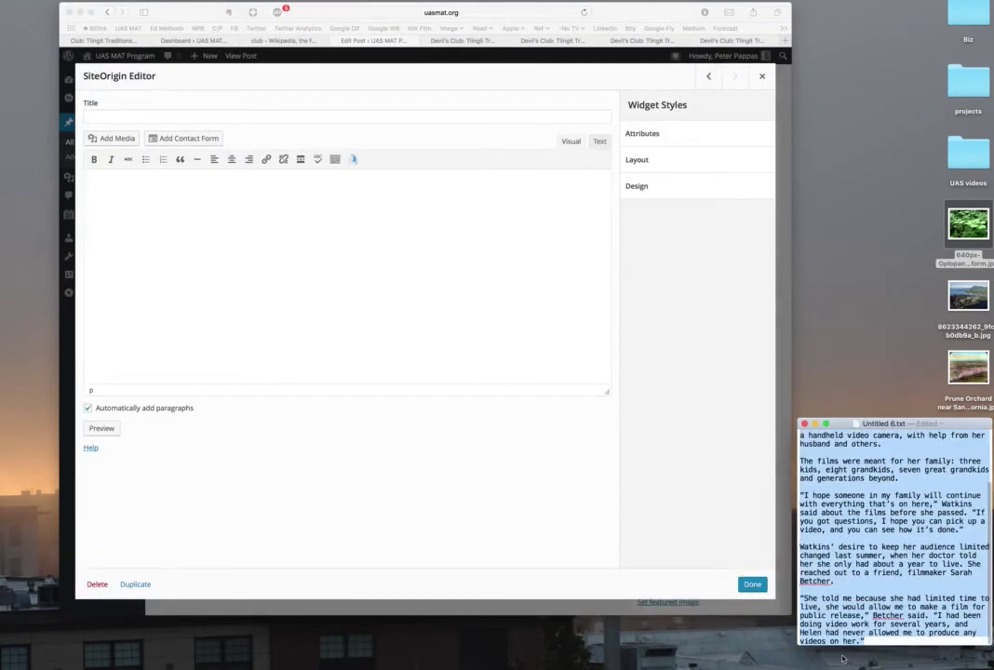
click(361, 257)
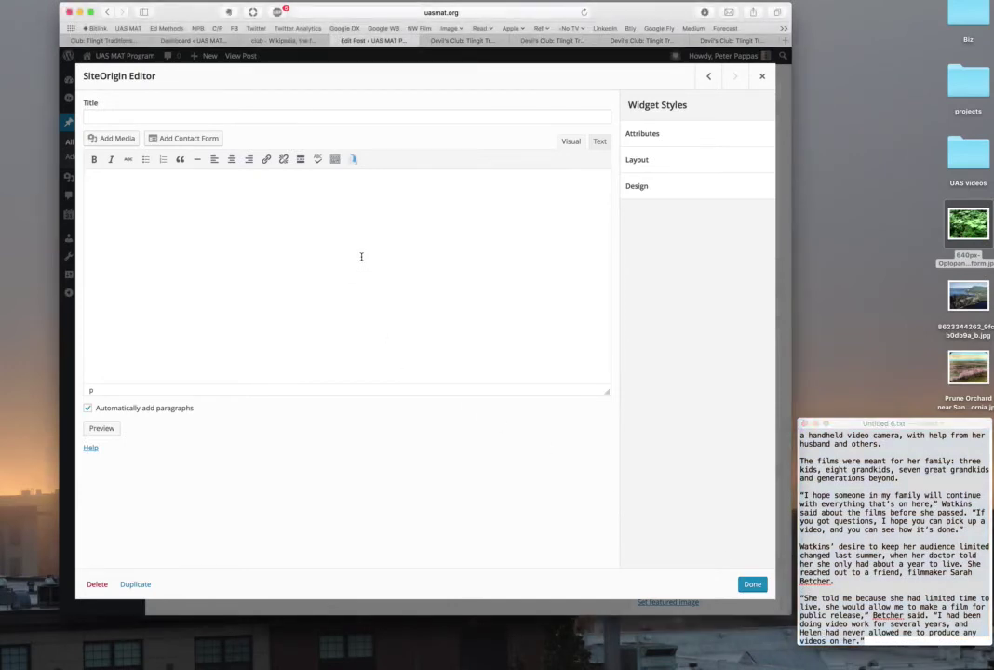
key(super+v)
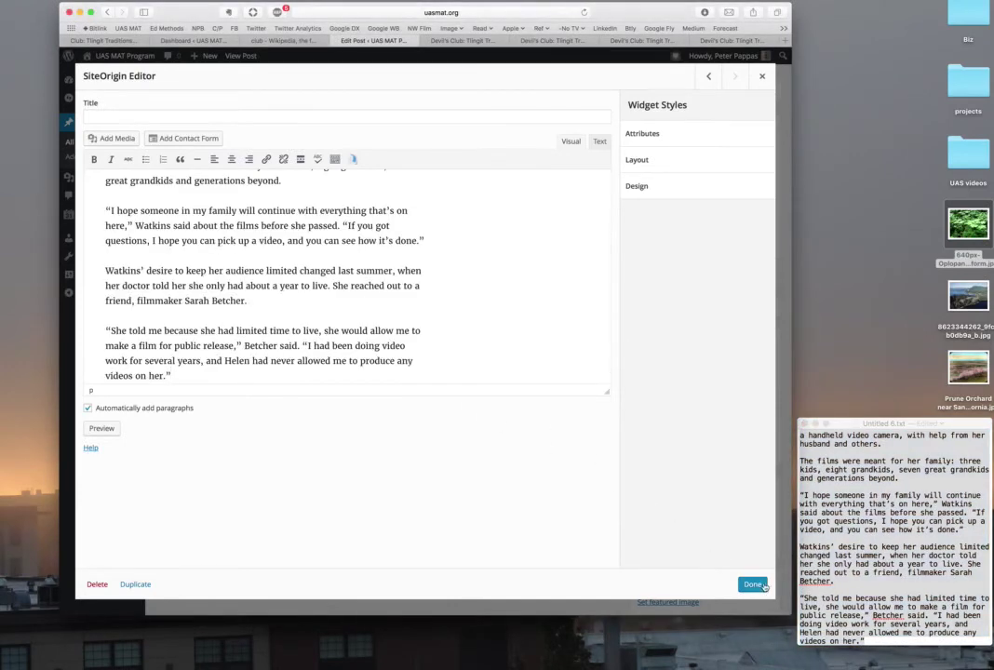
click(753, 585)
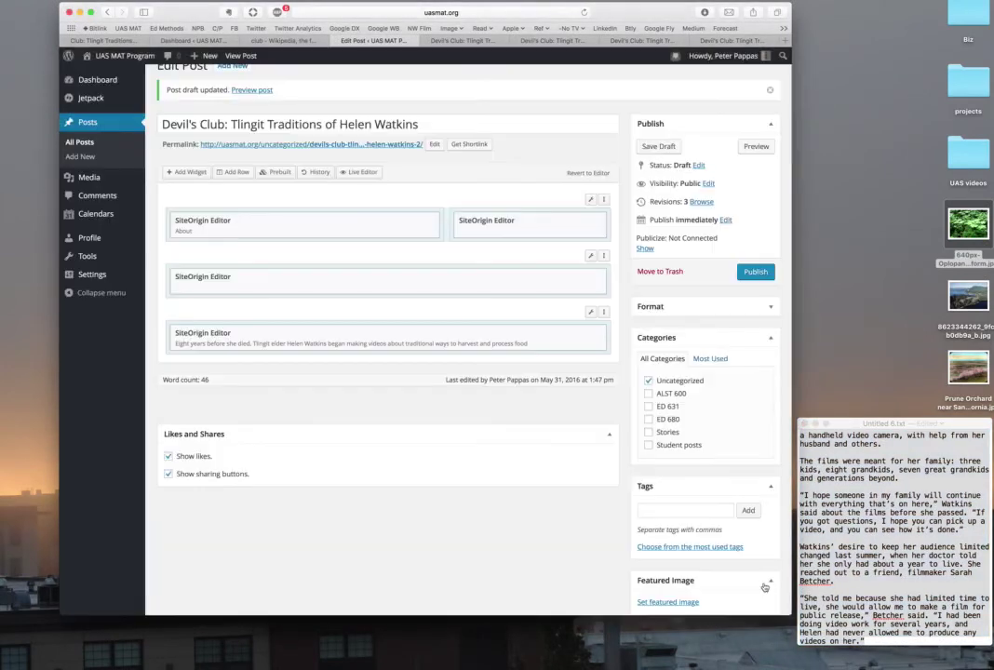
click(667, 147)
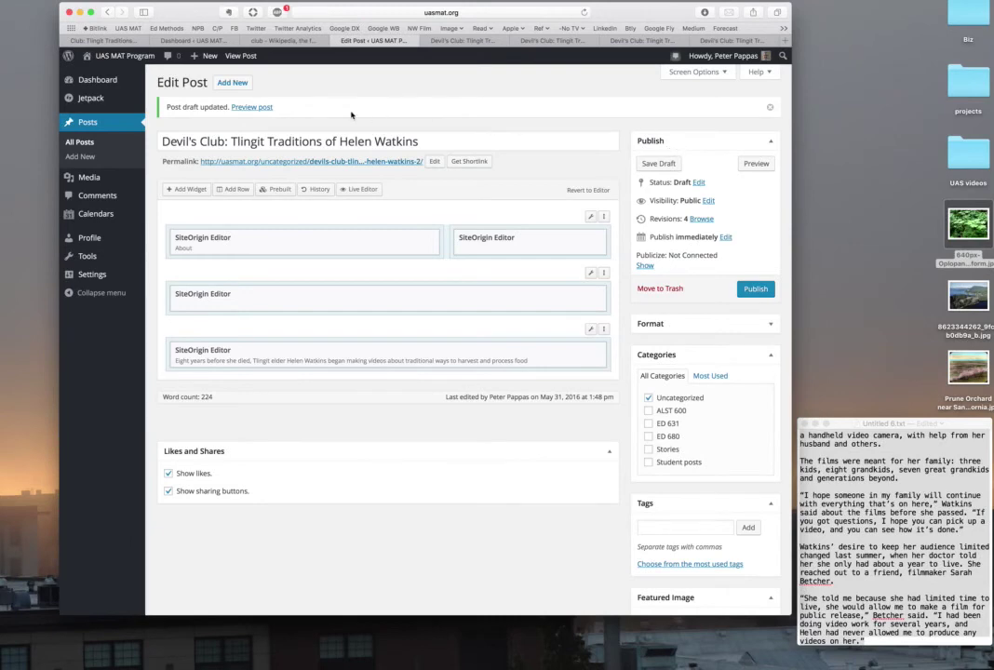
click(258, 108)
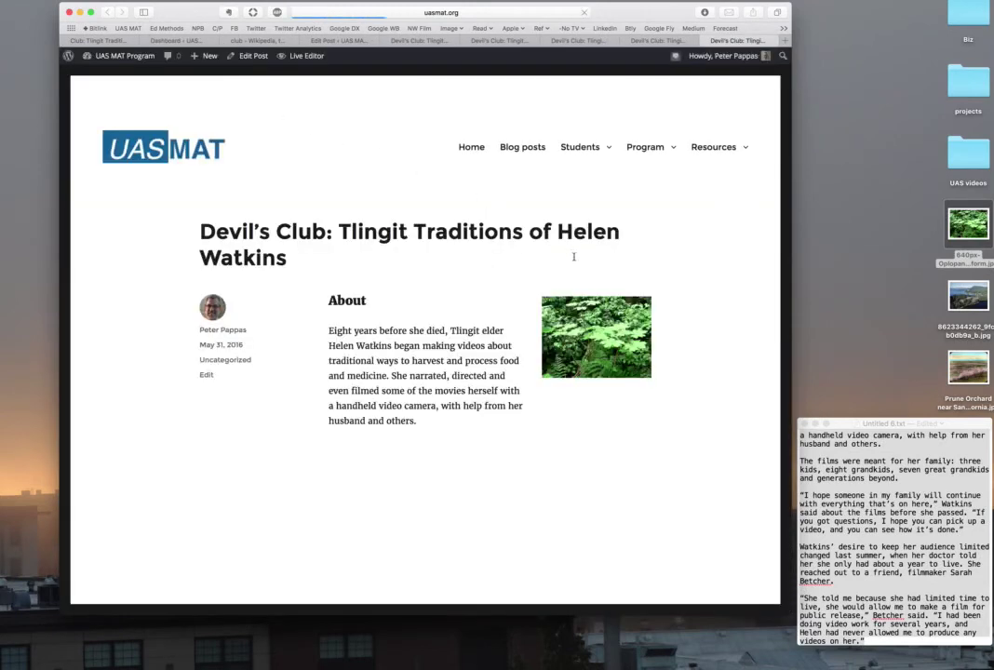
scroll(694, 341, down, 5)
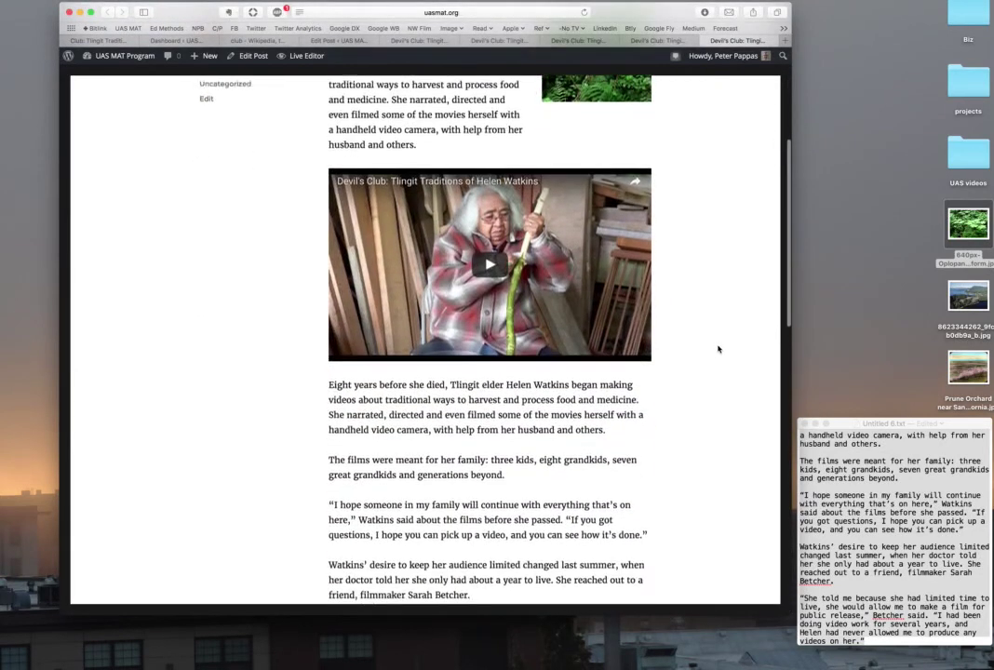
scroll(717, 349, up, 4)
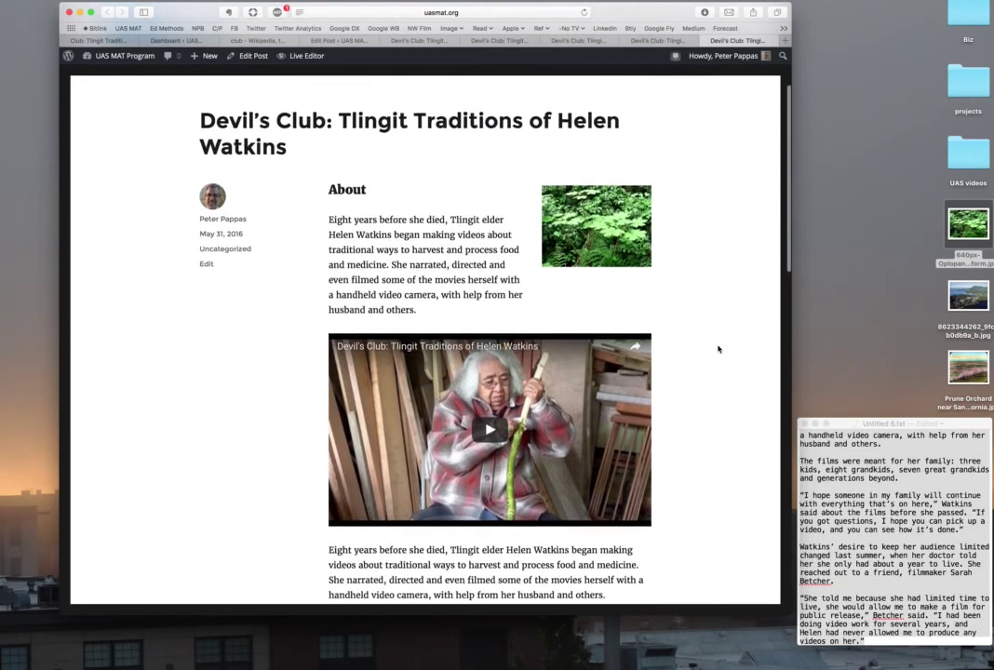
scroll(717, 348, down, 5)
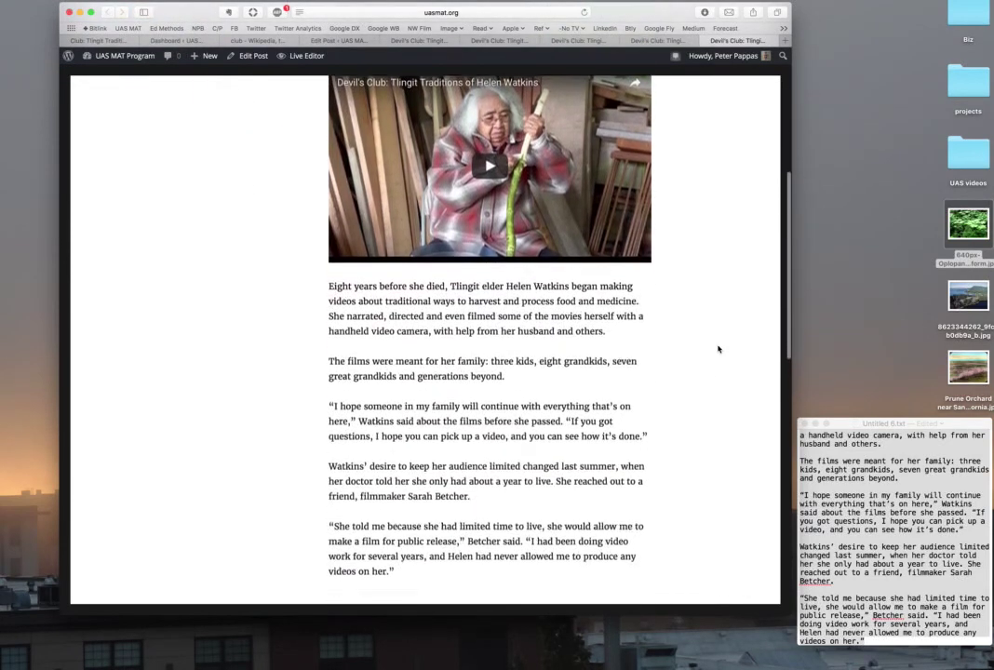
scroll(718, 349, down, 3)
scroll(718, 349, up, 5)
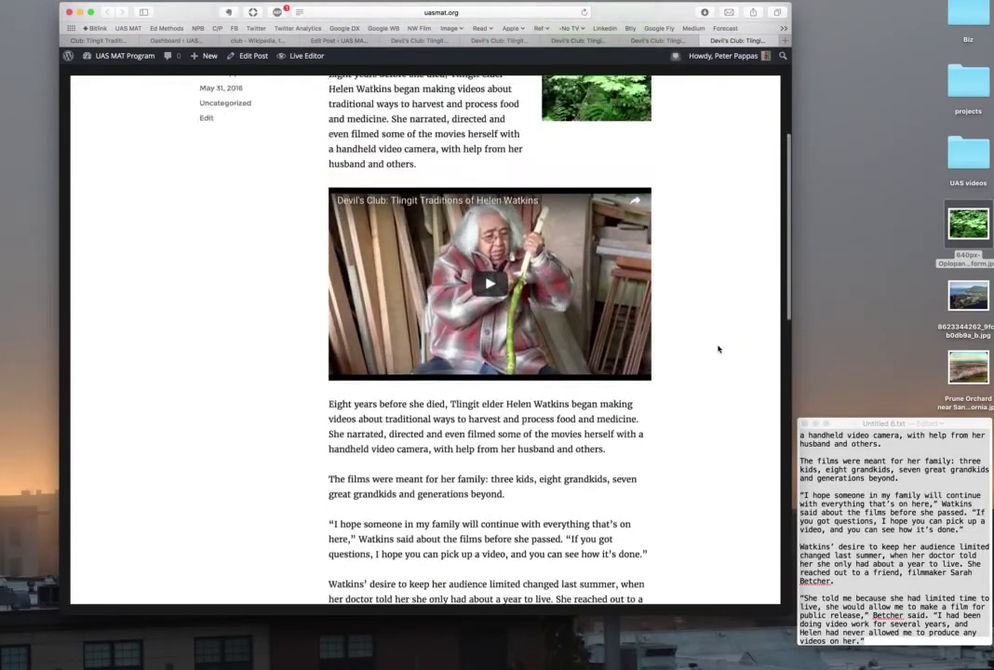
scroll(718, 348, up, 4)
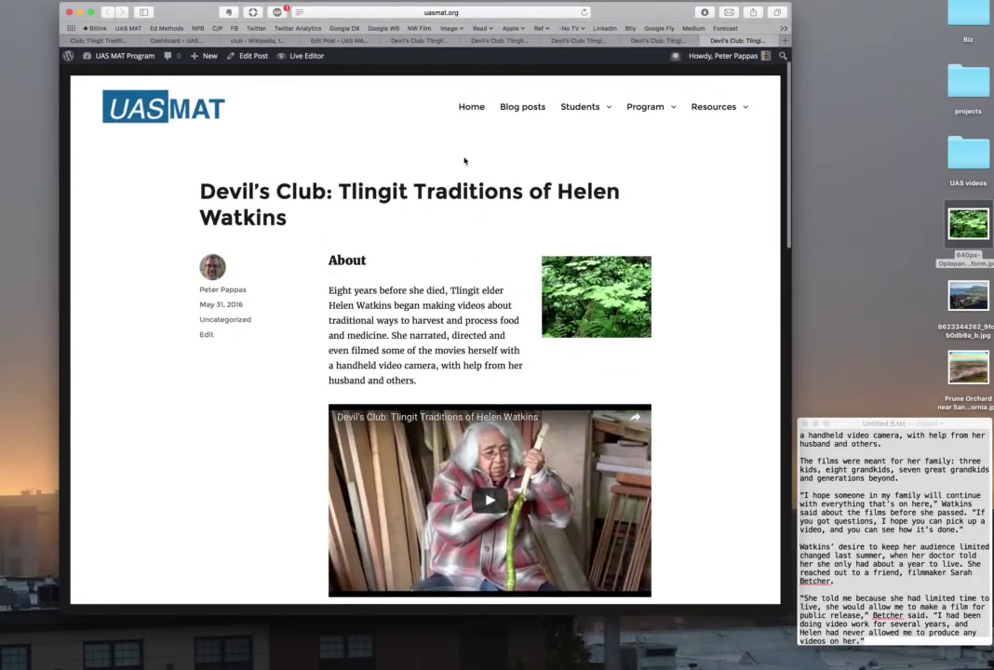
Drag the video row above the About row, shift the About row's divider left, and save the draft
click(317, 40)
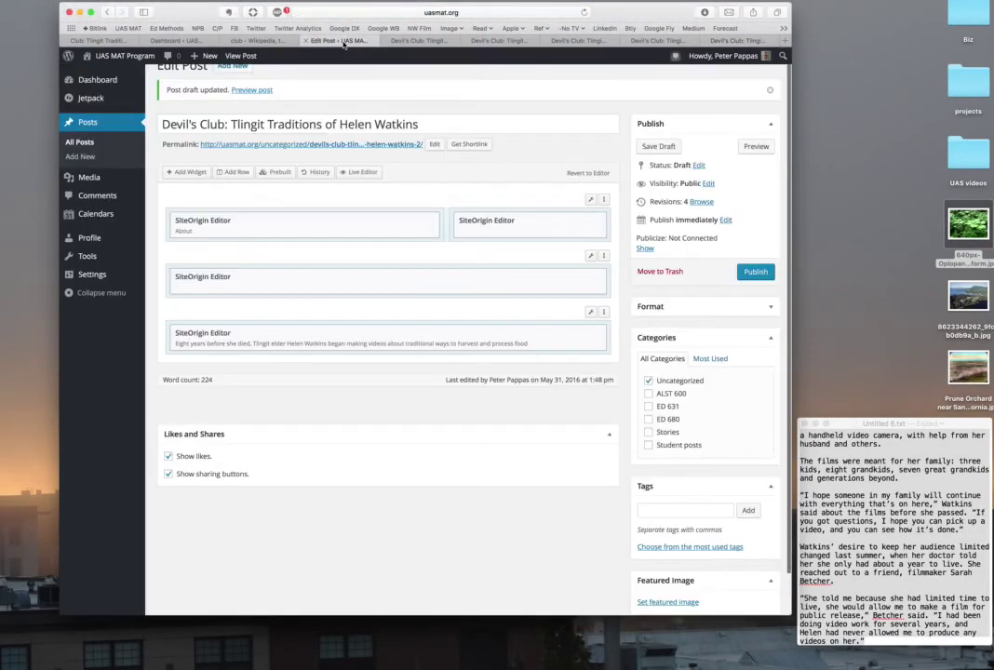
scroll(307, 268, down, 1)
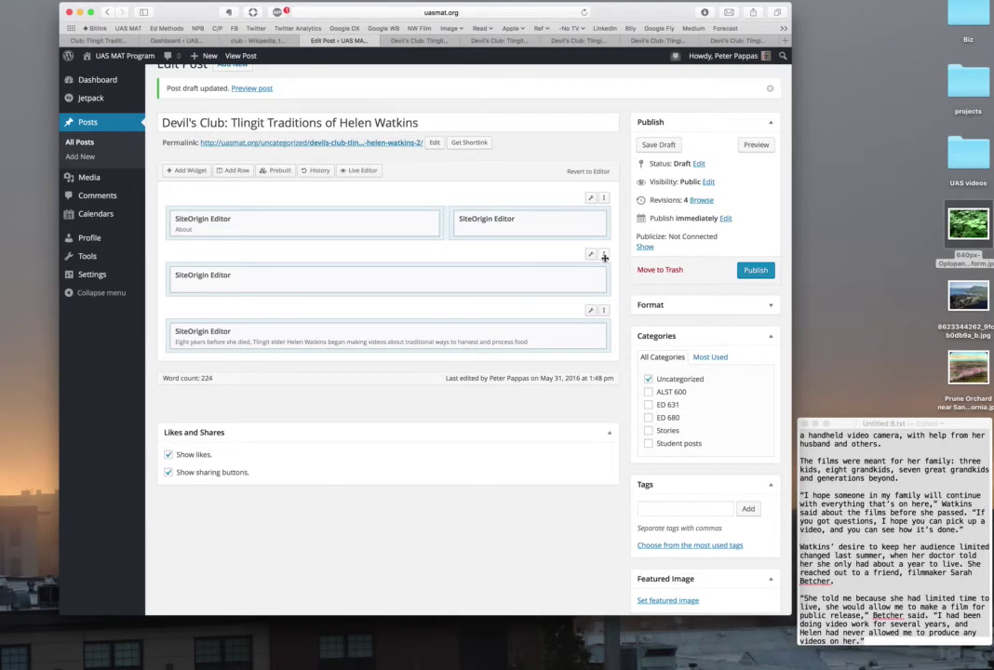
drag(604, 255, 604, 190)
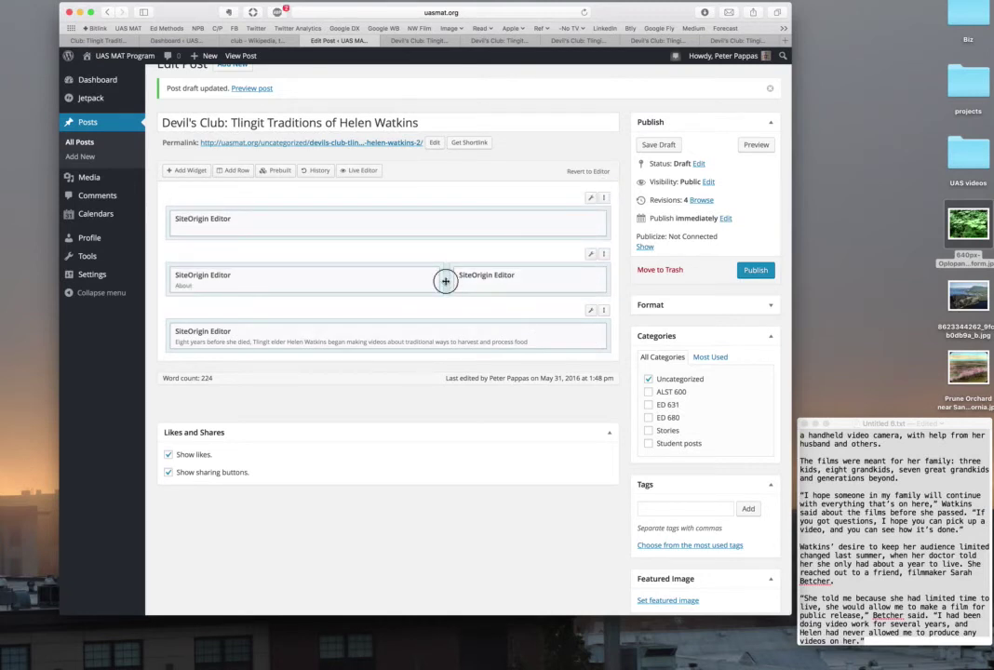
drag(445, 281, 369, 281)
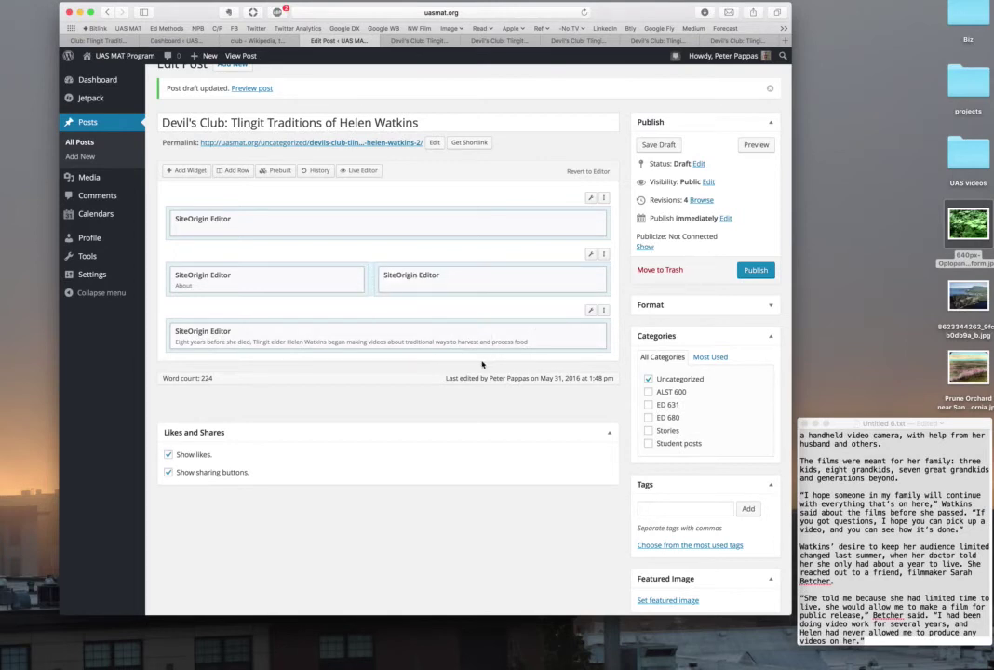
click(650, 145)
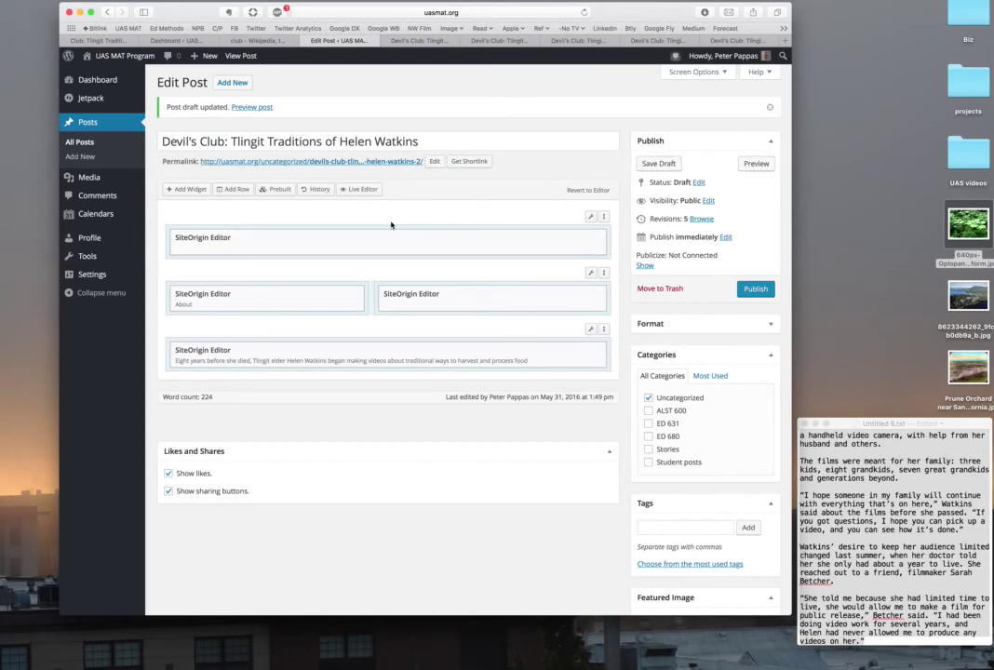
Preview the updated post and open it in the Live Editor
click(258, 107)
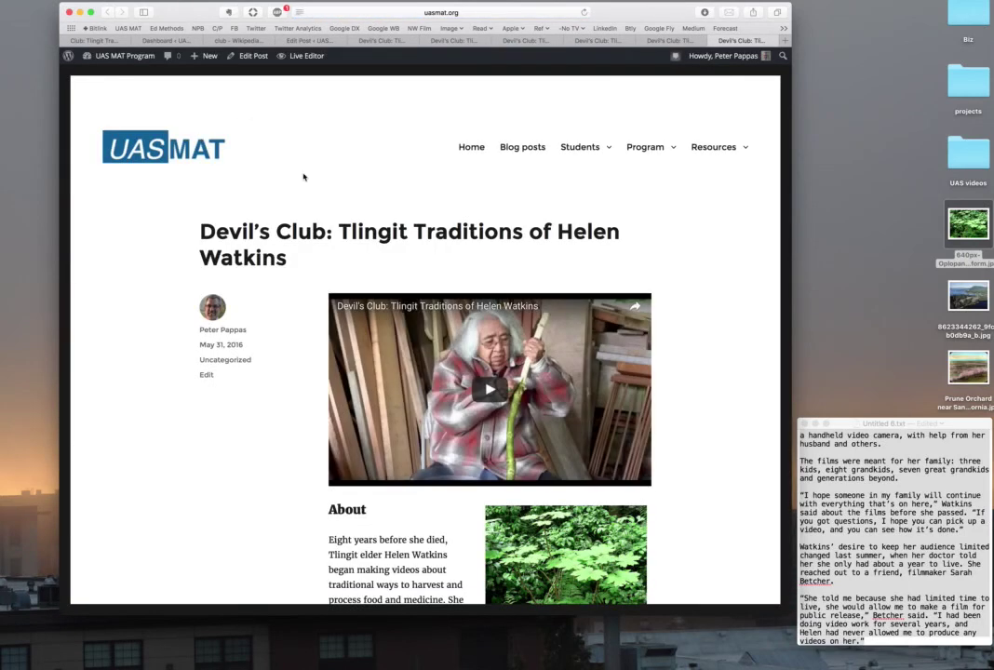
scroll(684, 295, down, 5)
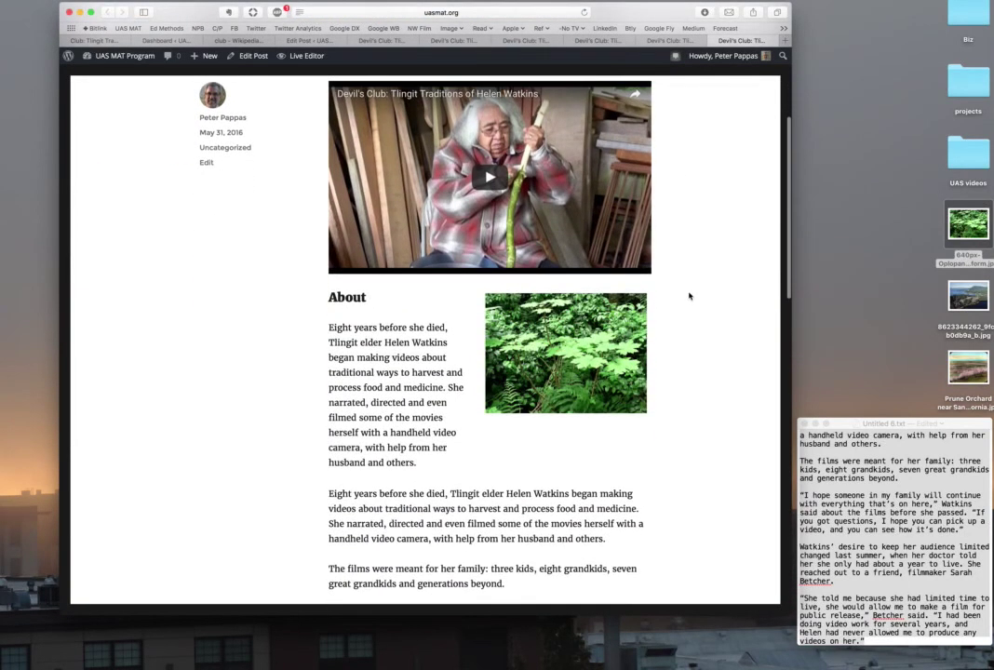
scroll(693, 296, up, 5)
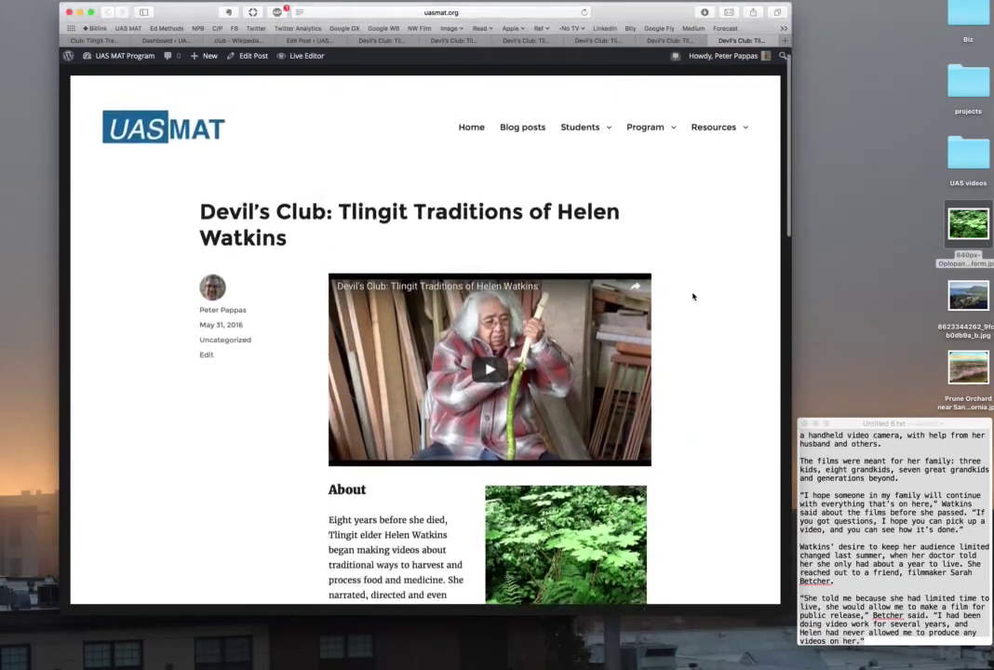
click(301, 57)
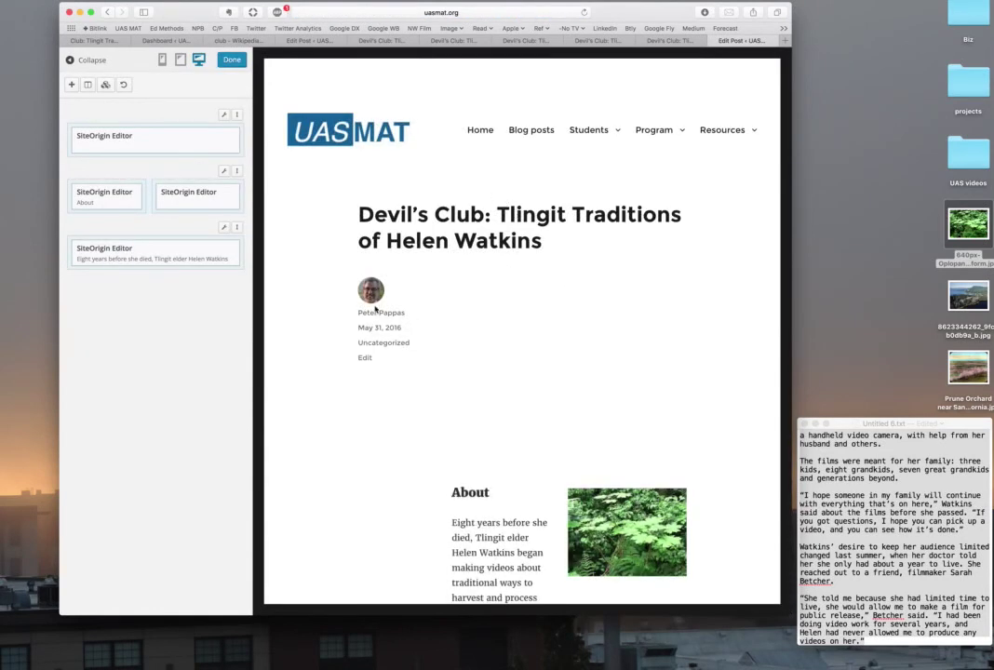
Drag the About row's column divider right to widen the text and shrink the photo
scroll(443, 319, down, 4)
scroll(443, 319, down, 7)
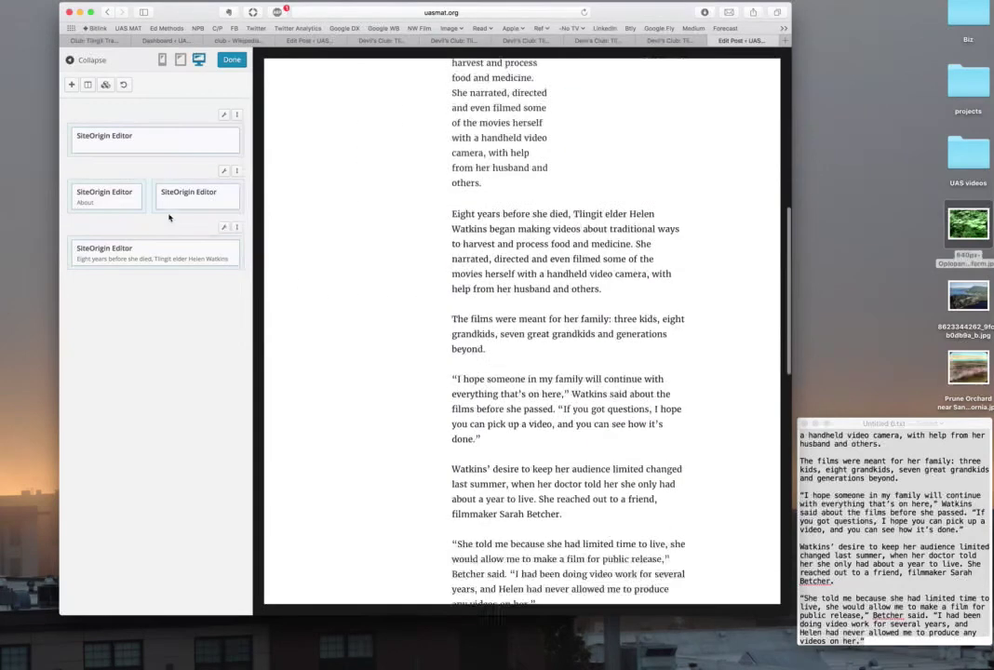
scroll(417, 260, up, 4)
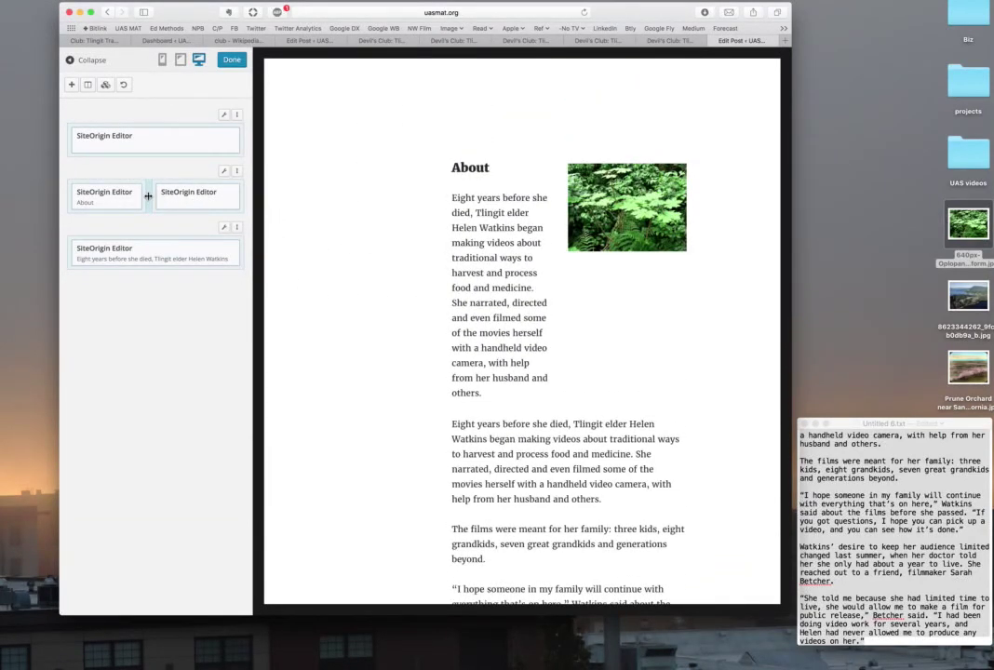
drag(149, 196, 185, 197)
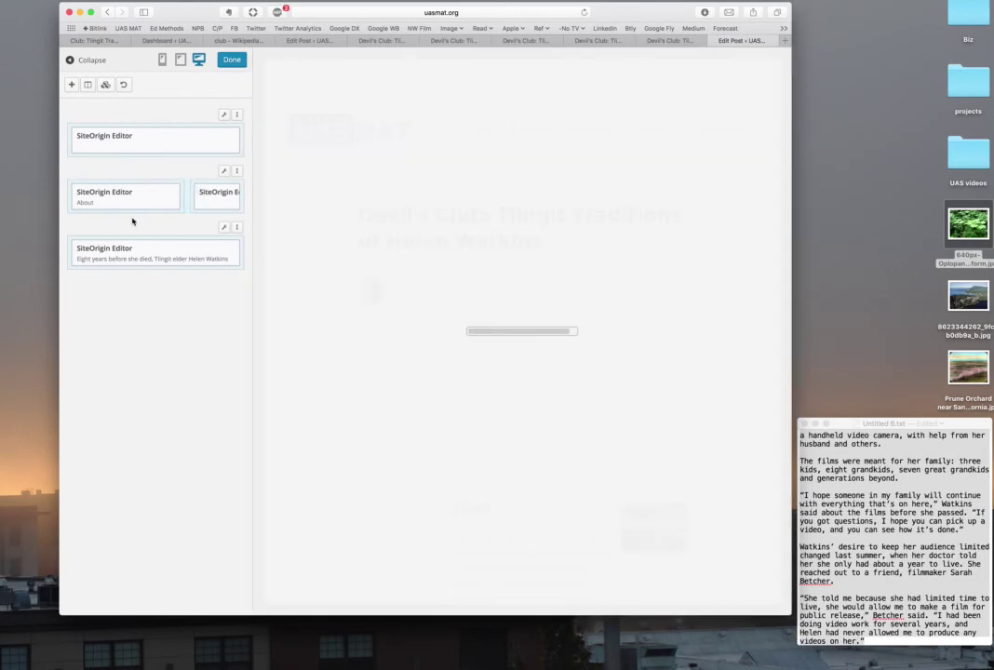
scroll(511, 277, up, 5)
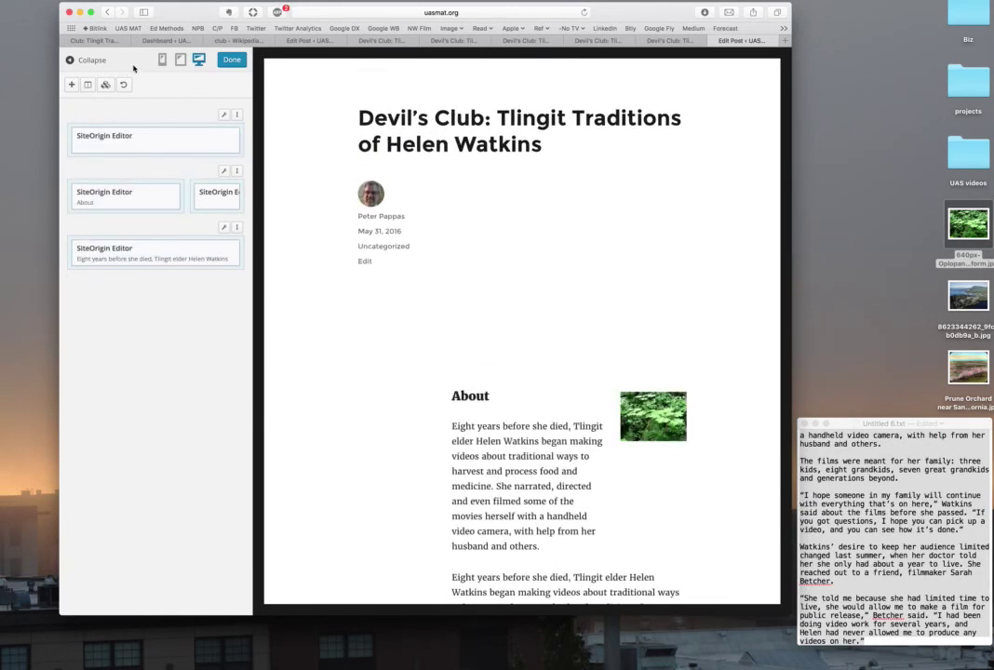
Check the layout in the phone and tablet previews, then close the Live Editor with Done
click(162, 60)
scroll(480, 257, down, 6)
scroll(480, 257, down, 10)
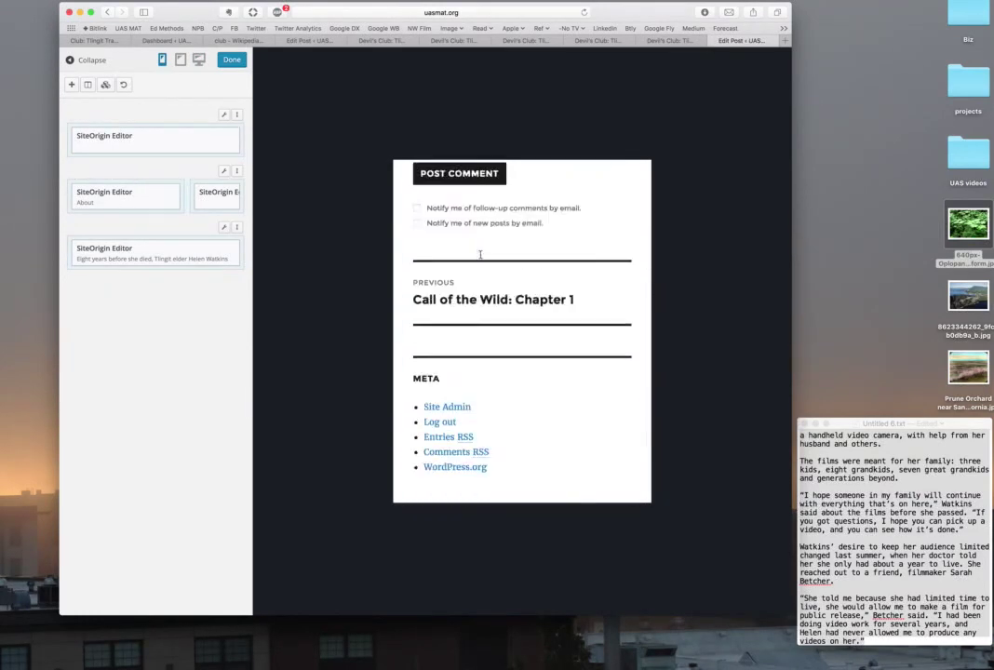
scroll(480, 255, up, 8)
click(180, 60)
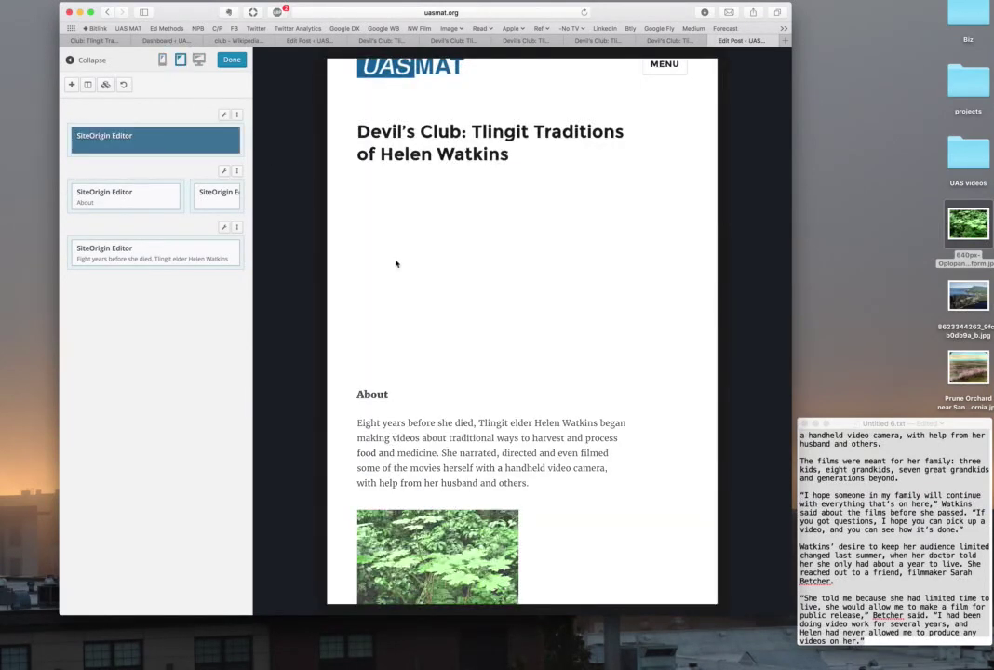
scroll(399, 264, down, 5)
scroll(399, 264, down, 10)
scroll(399, 264, up, 15)
click(231, 60)
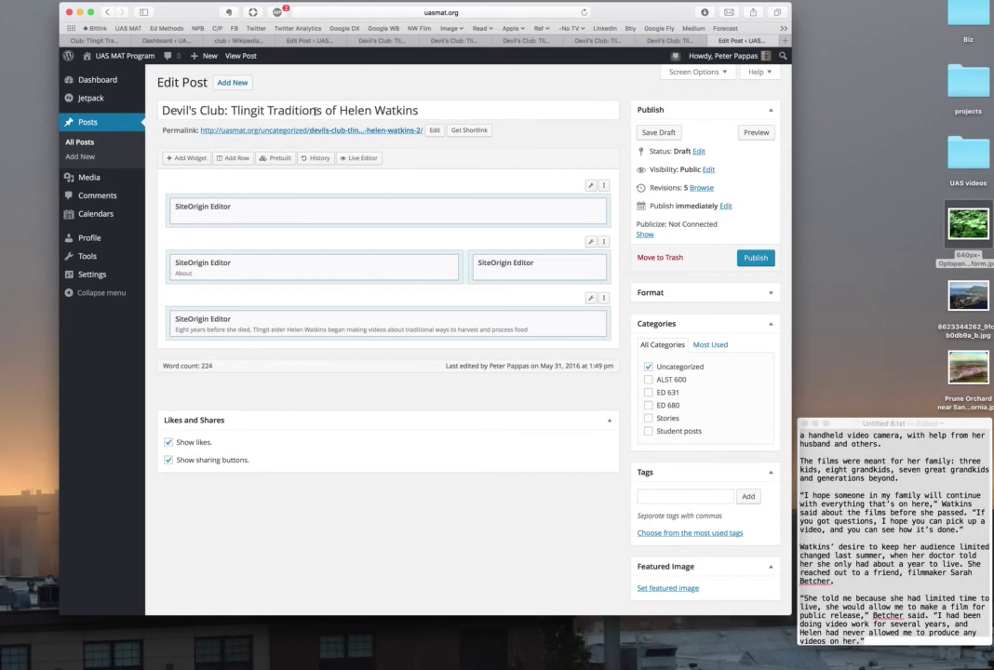